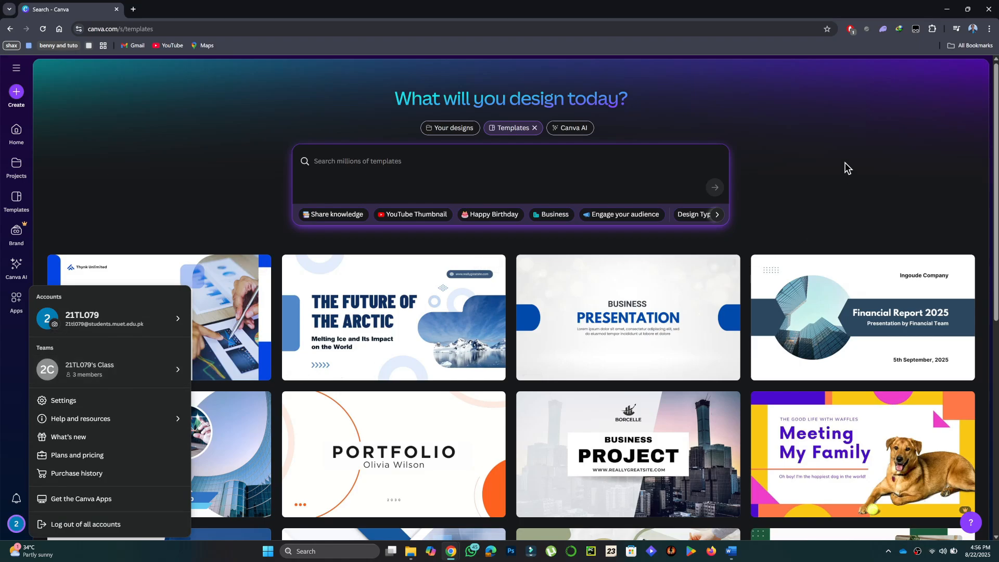
click(855, 150)
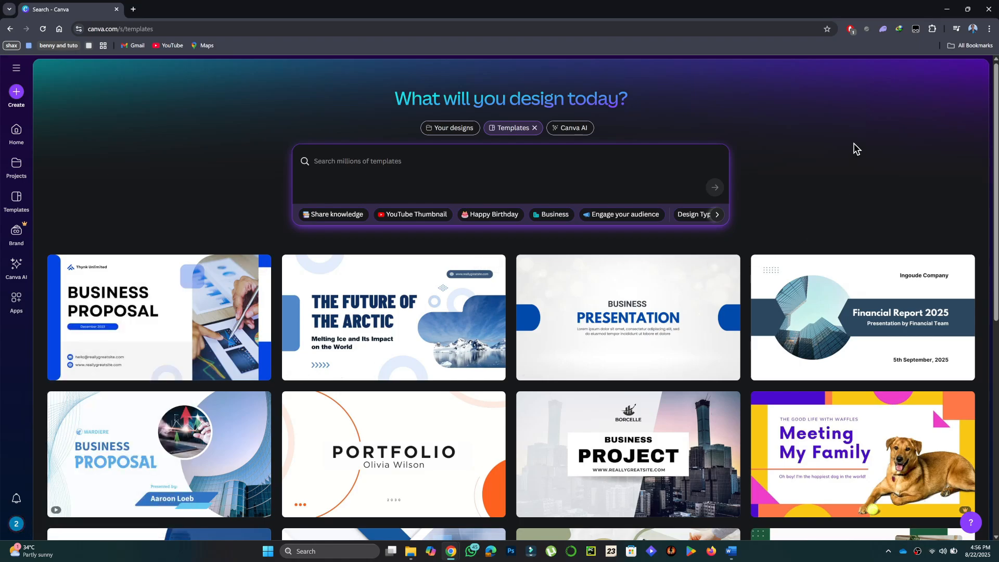
click(16, 68)
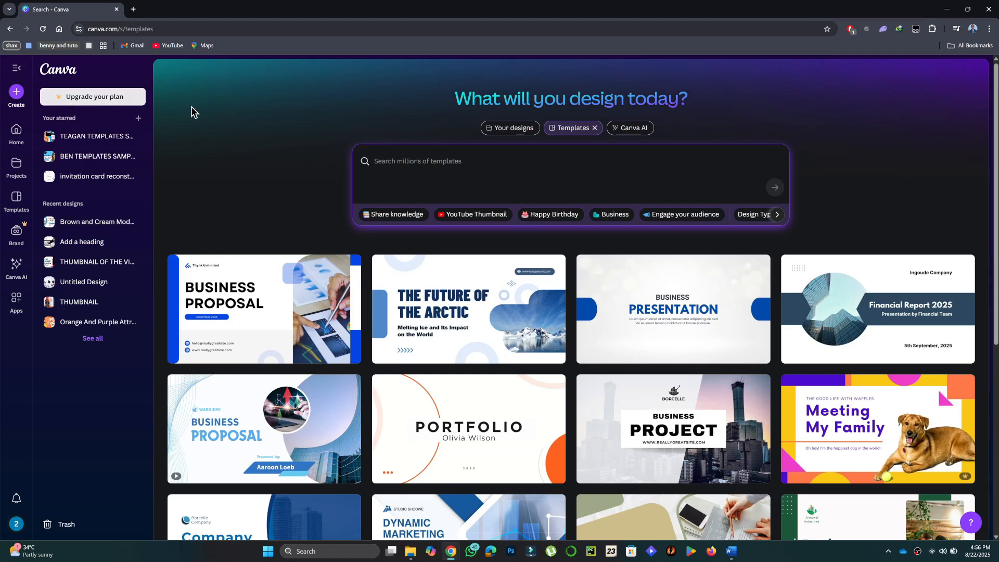
click(17, 68)
scroll(870, 251, down, 1)
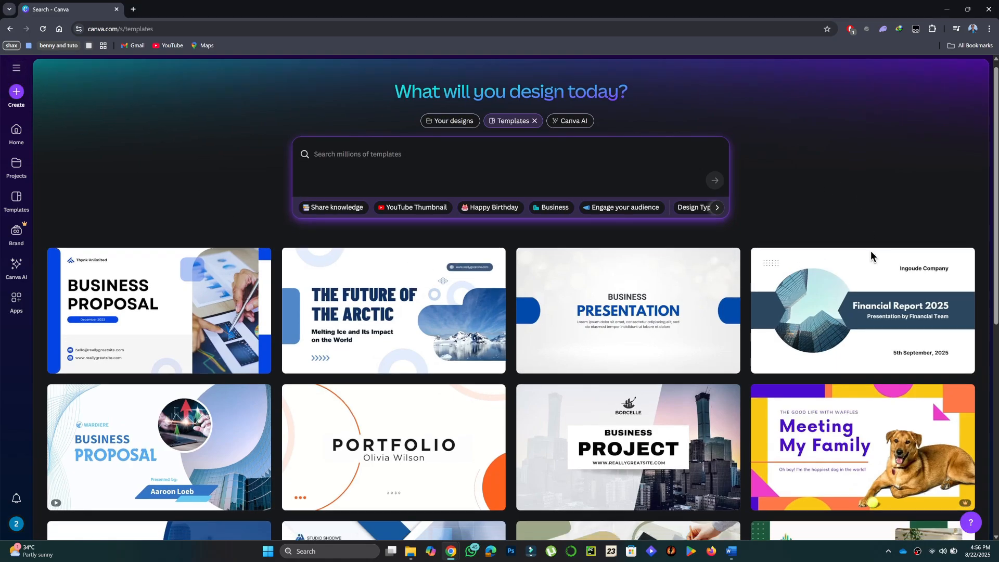
scroll(870, 251, down, 3)
scroll(877, 239, up, 3)
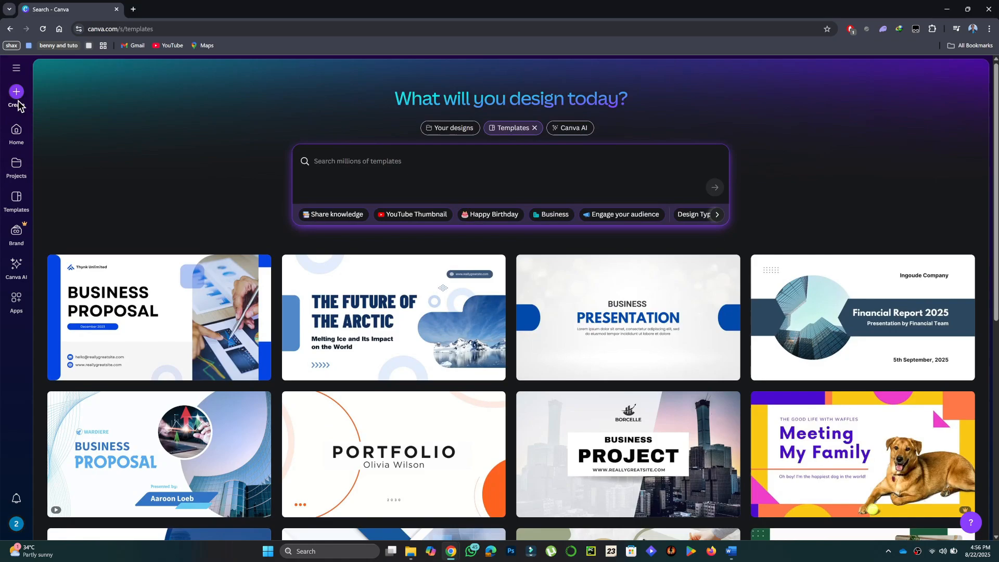
- Go to the template library and search it for "portfolio"
click(17, 200)
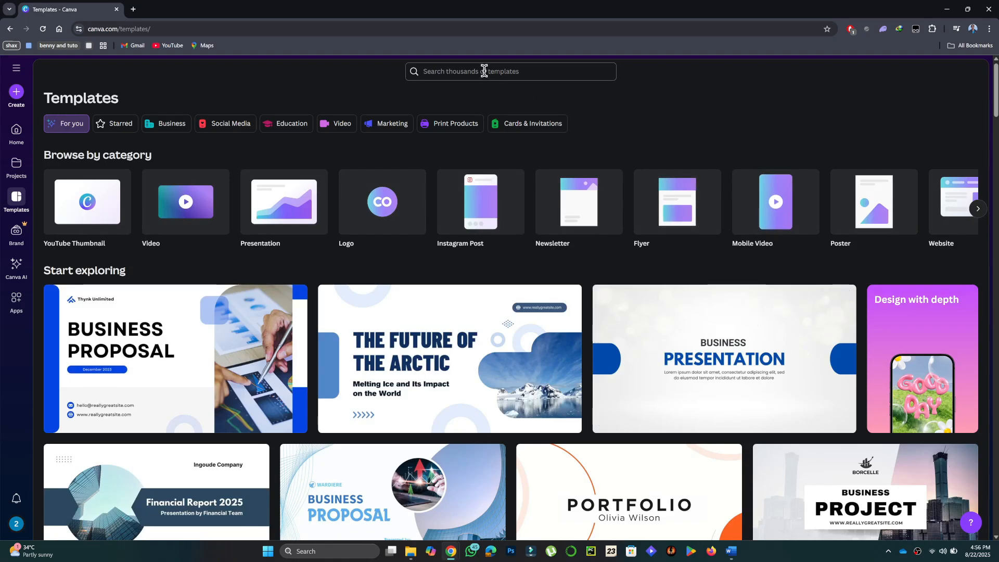
click(484, 72)
text(portfol)
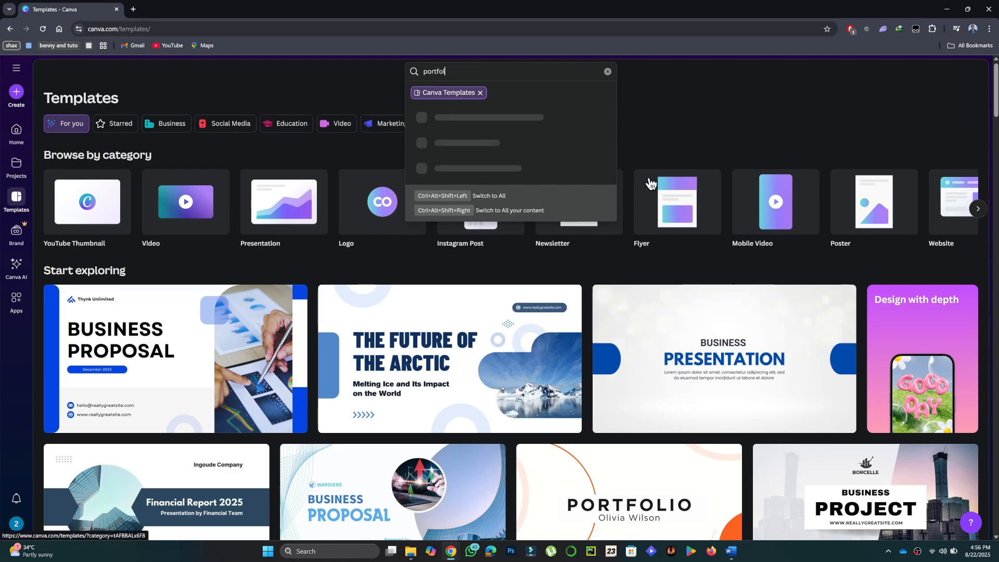
text(io)
key(Return)
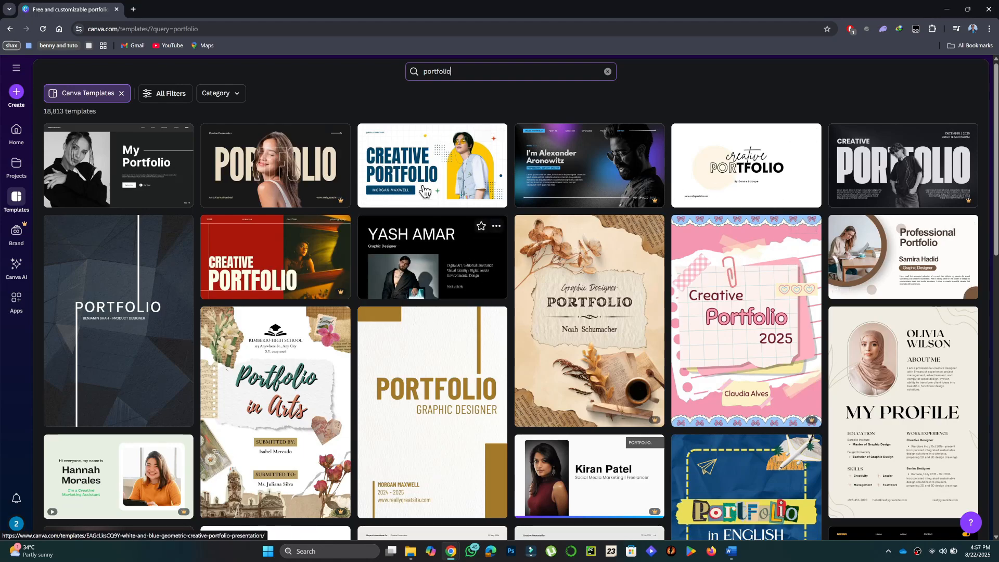
- Preview the White and Blue Geometric Creative Portfolio Presentation template and start customizing it as a new design
click(429, 175)
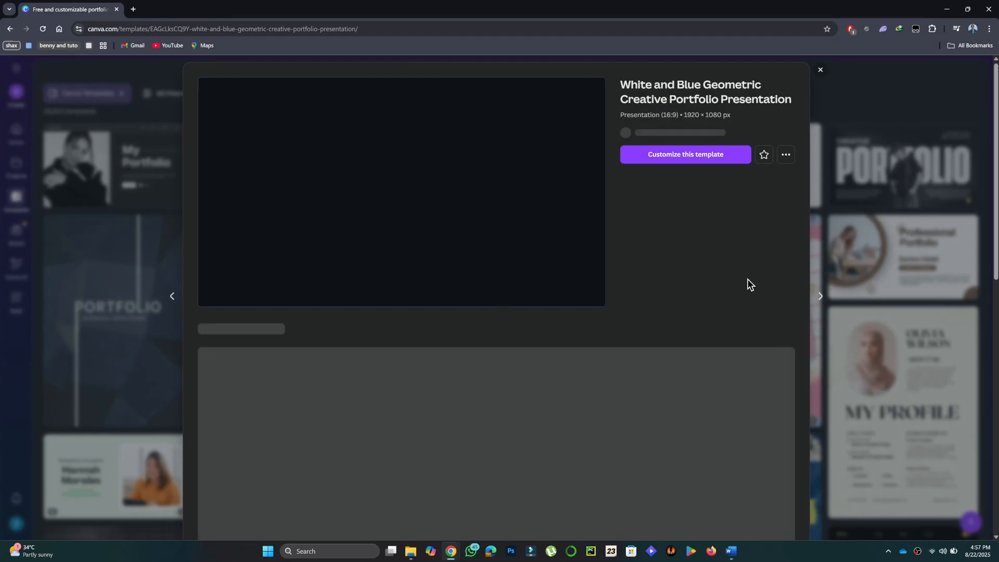
scroll(661, 288, down, 5)
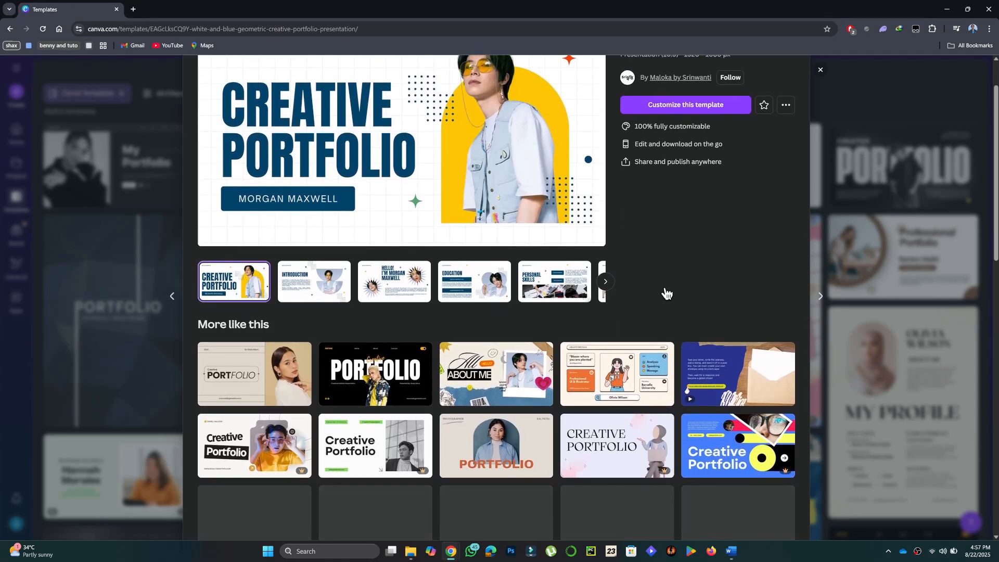
scroll(667, 293, down, 2)
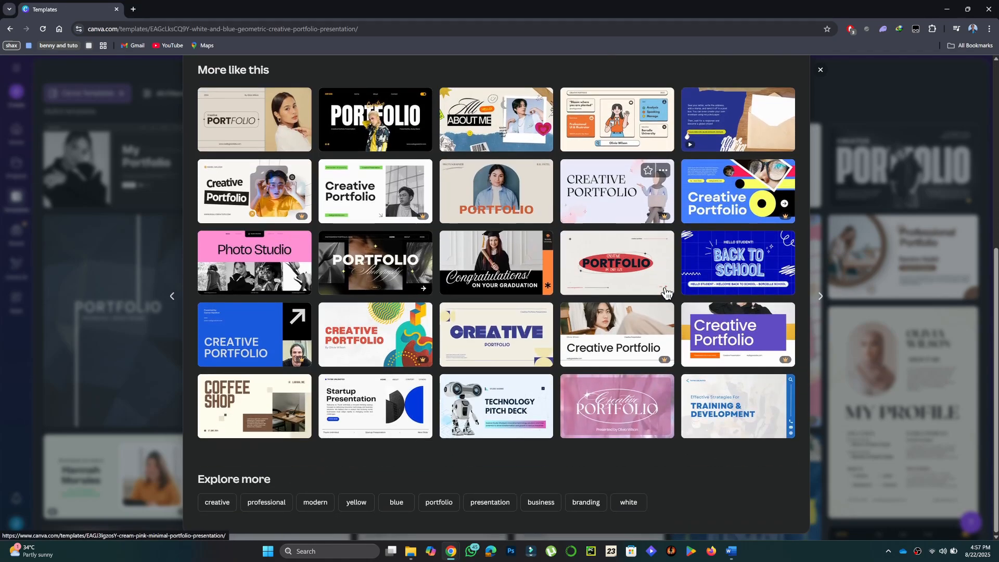
scroll(661, 292, up, 5)
scroll(661, 288, up, 2)
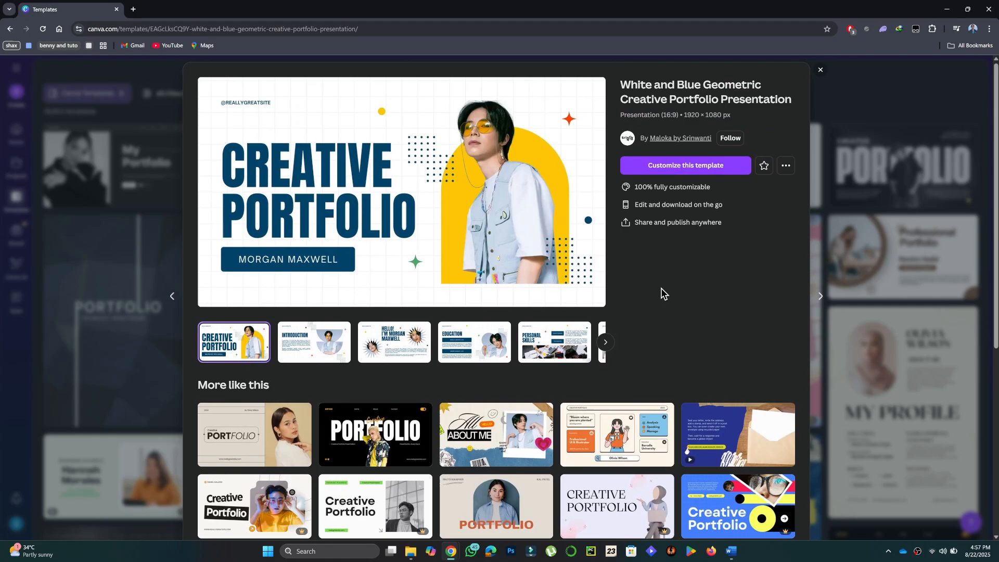
click(680, 173)
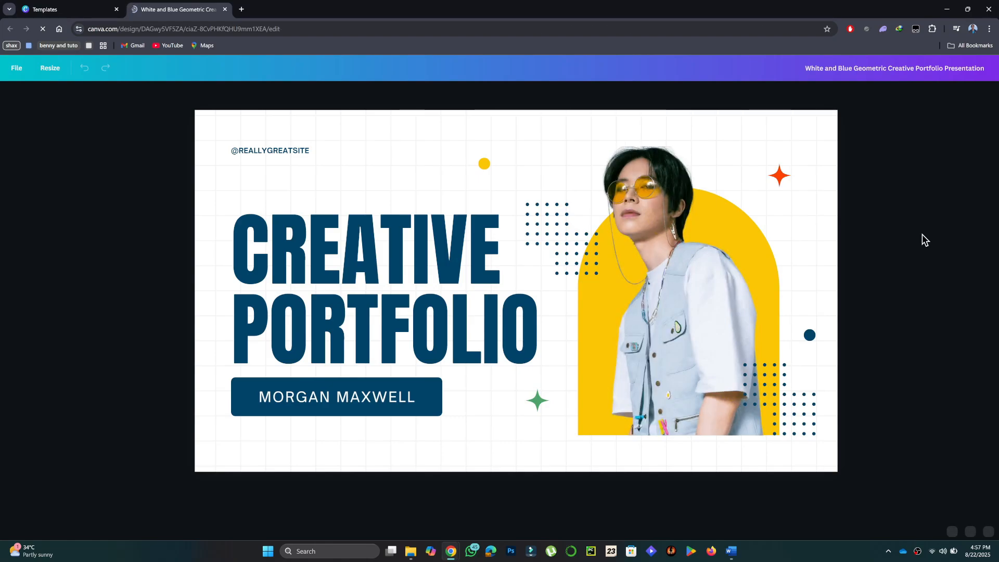
- Replace the placeholder name in the dark blue box under the cover title with the portfolio owner's full name
click(371, 406)
click(371, 406)
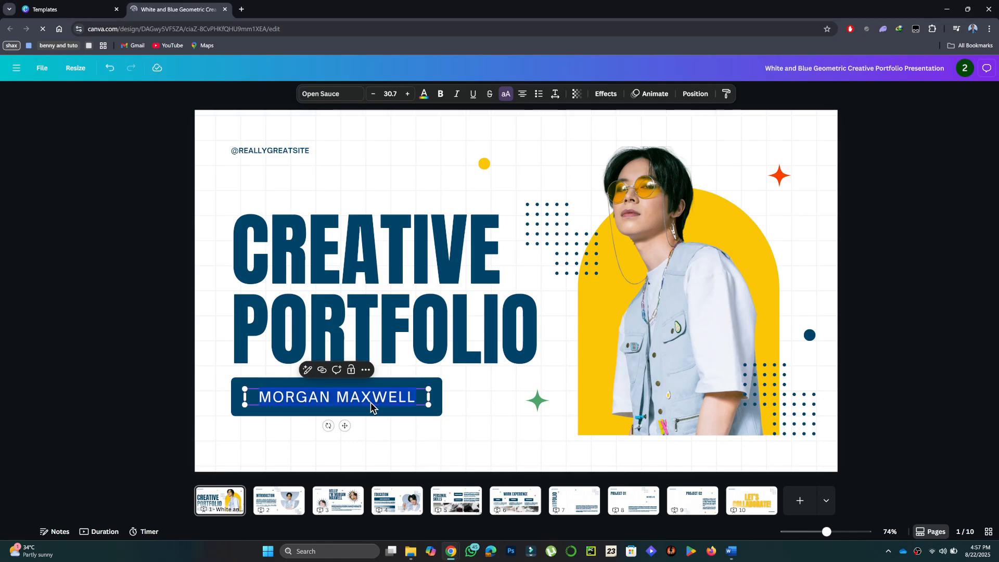
text(JOHN DOE)
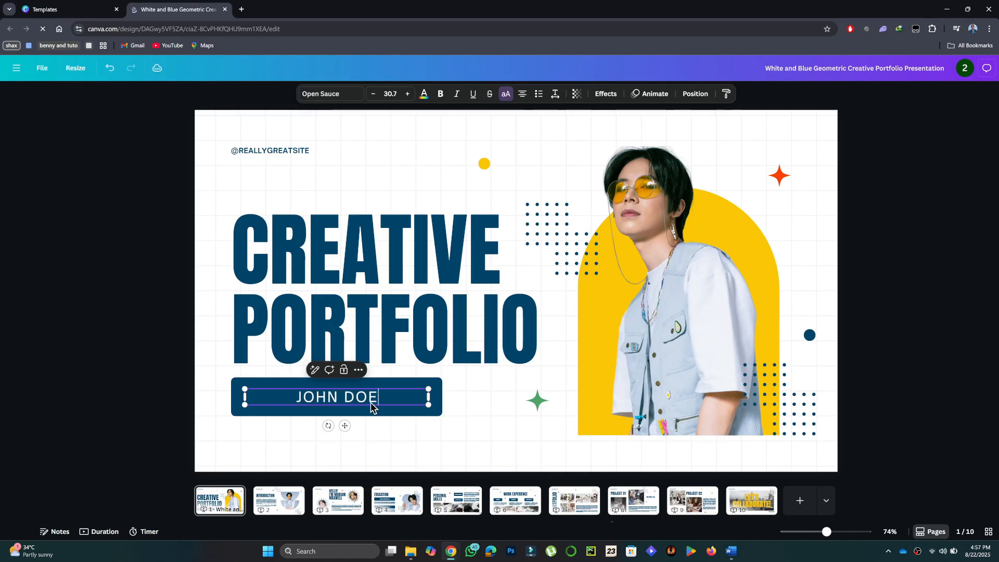
click(945, 291)
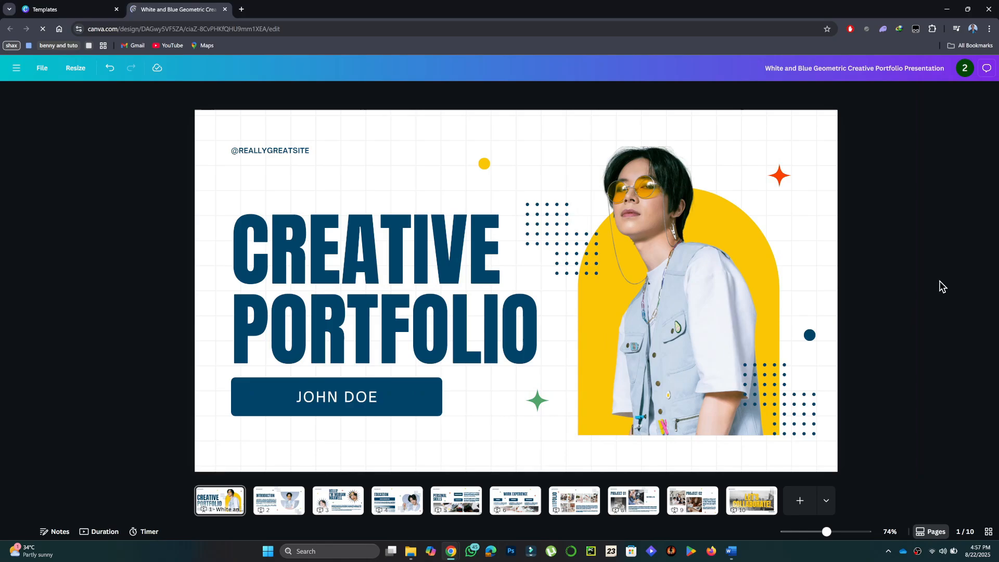
- Replace the cover title with "MARKETING EXPERTISE" on two lines and scale the text down to font size 141
click(408, 296)
click(409, 296)
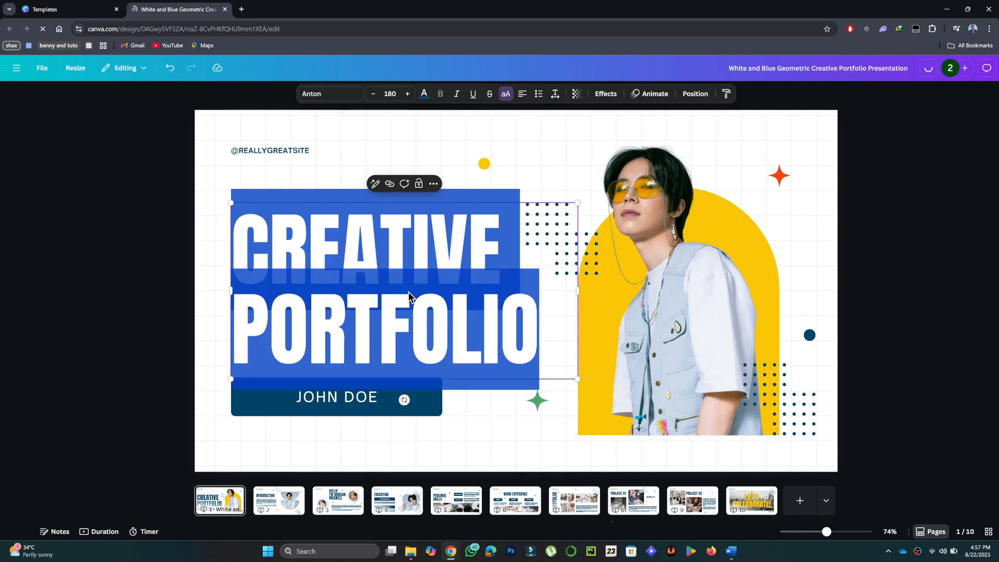
text(MAR)
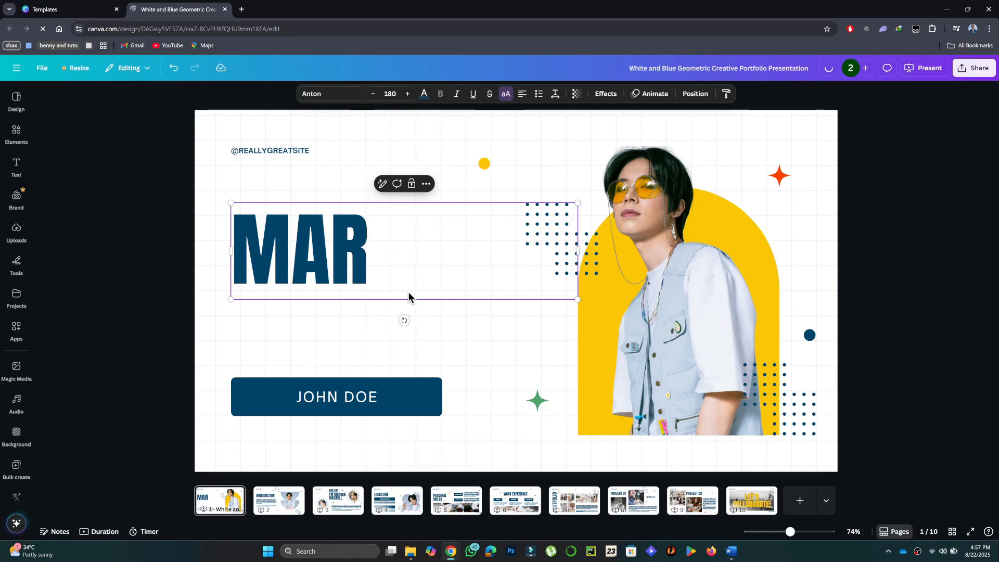
text(KETING)
key(Return)
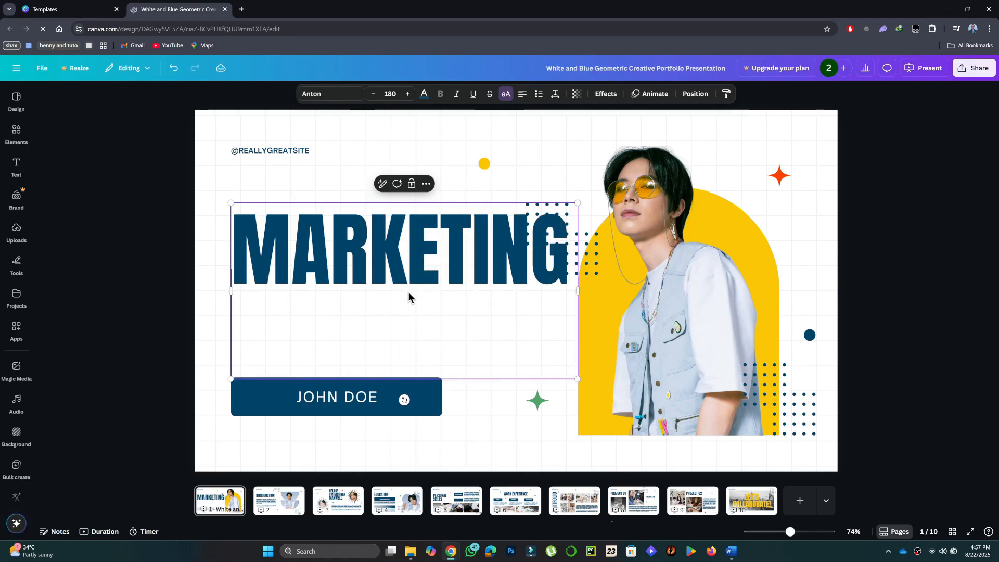
text(E)
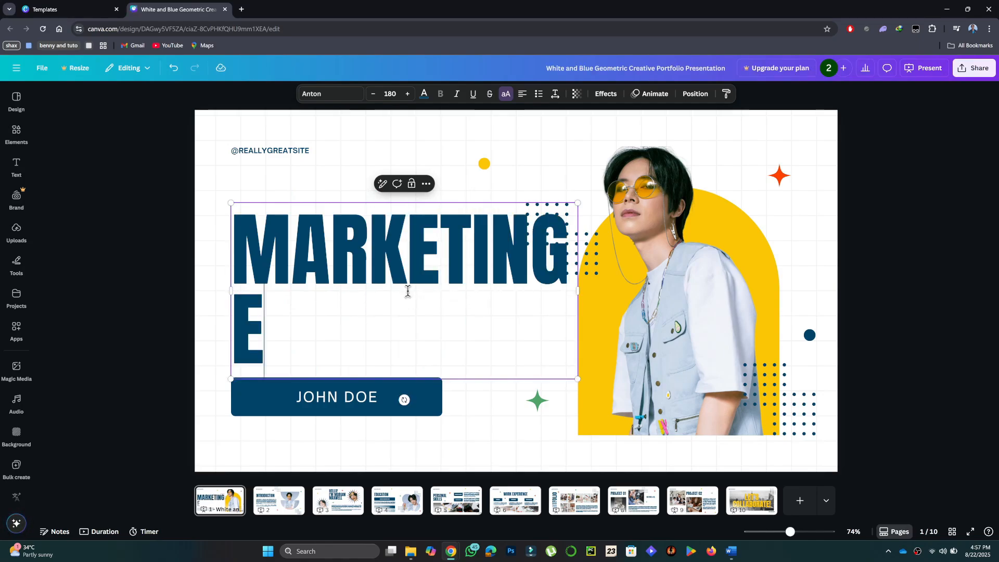
text(XPERTISE)
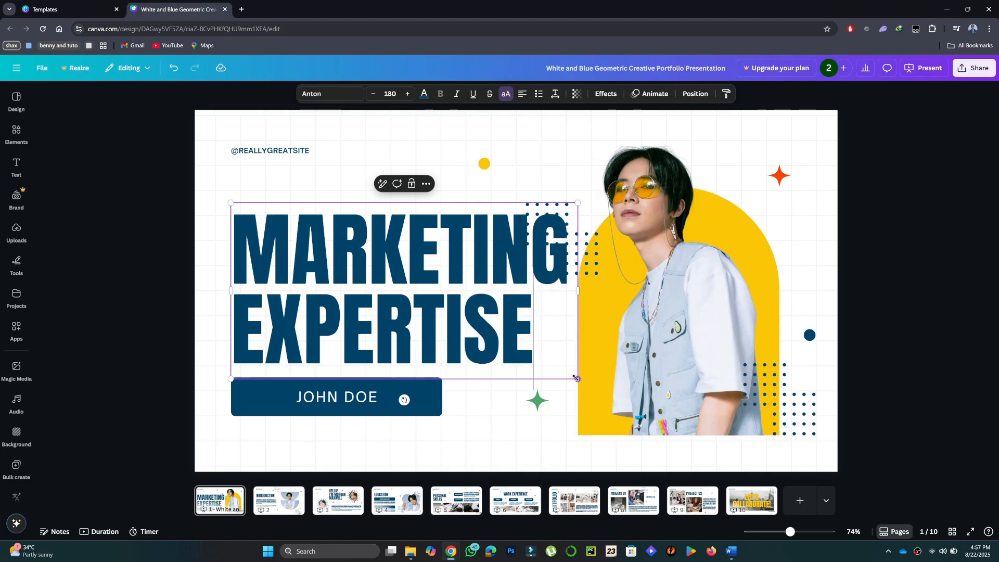
drag(577, 379, 501, 340)
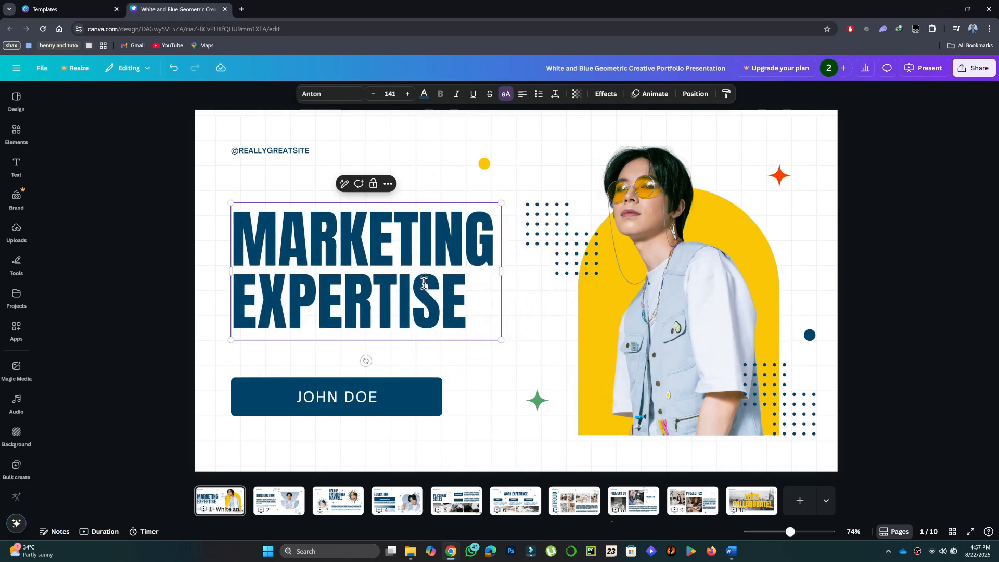
click(841, 311)
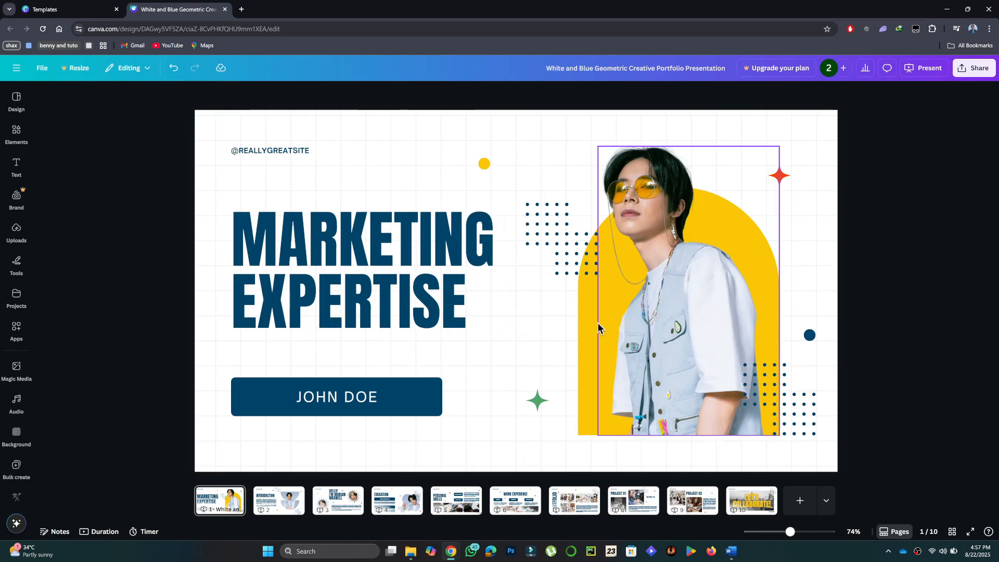
- Recolor the yellow arch and small yellow circle on the cover cyan, and apply the yellow-to-cyan change across all pages
click(579, 335)
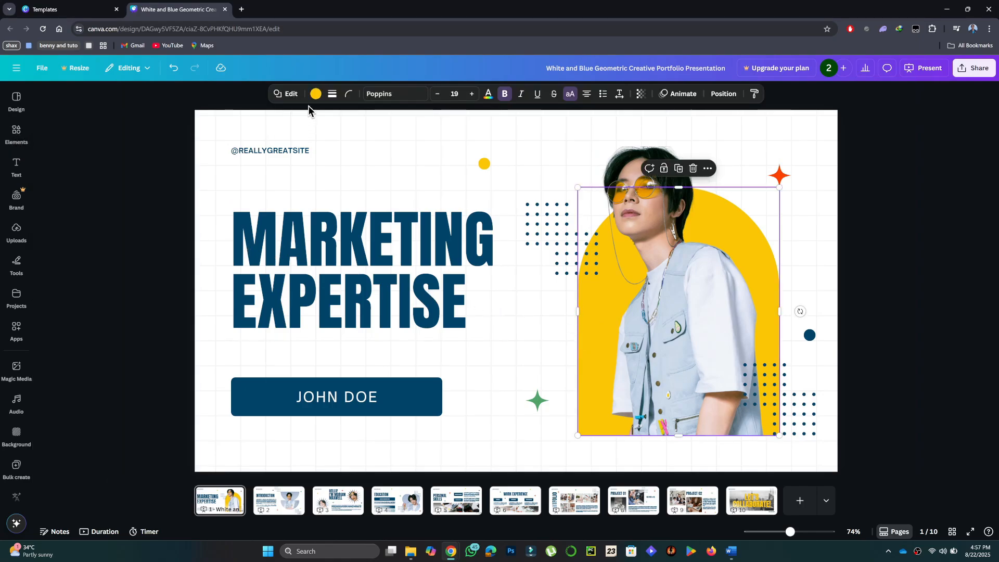
click(316, 94)
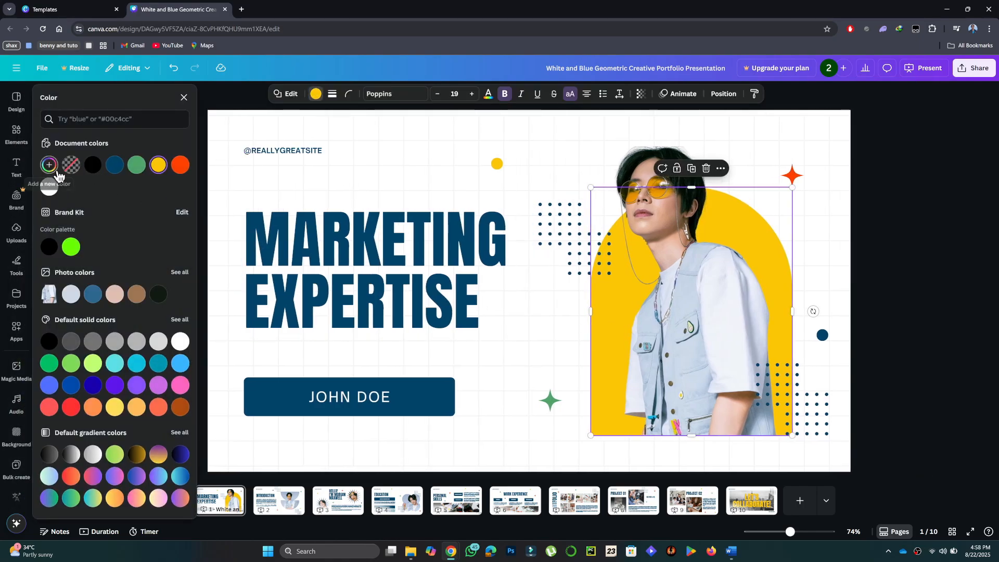
click(136, 363)
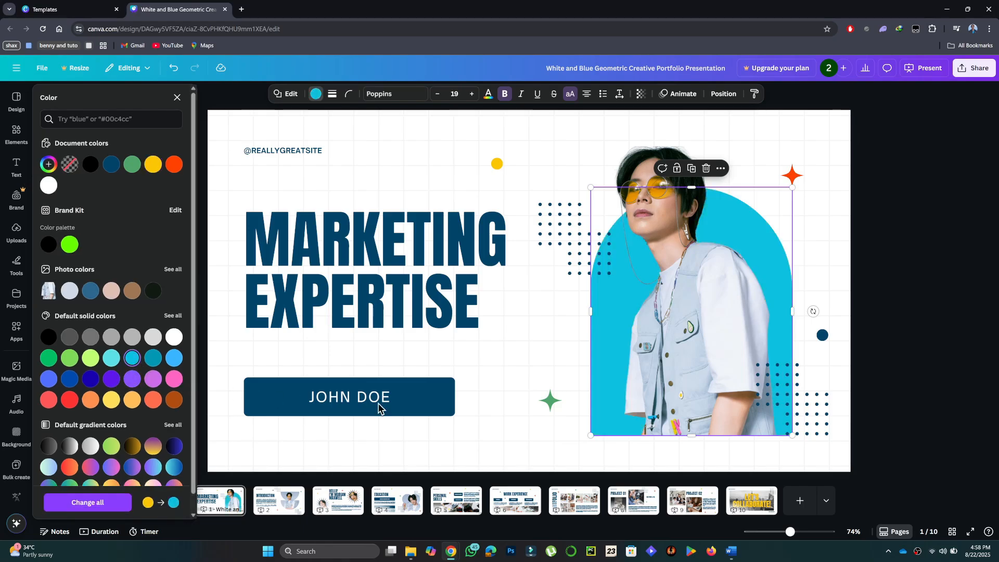
click(494, 163)
click(132, 358)
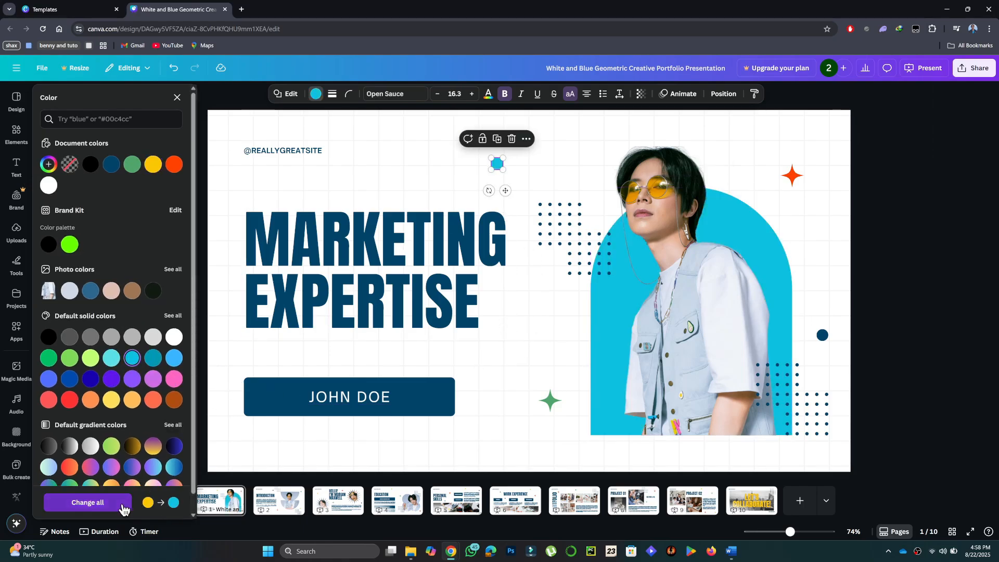
click(123, 504)
- Set the text color of the "MARKETING EXPERTISE" title to the document's cyan
click(427, 291)
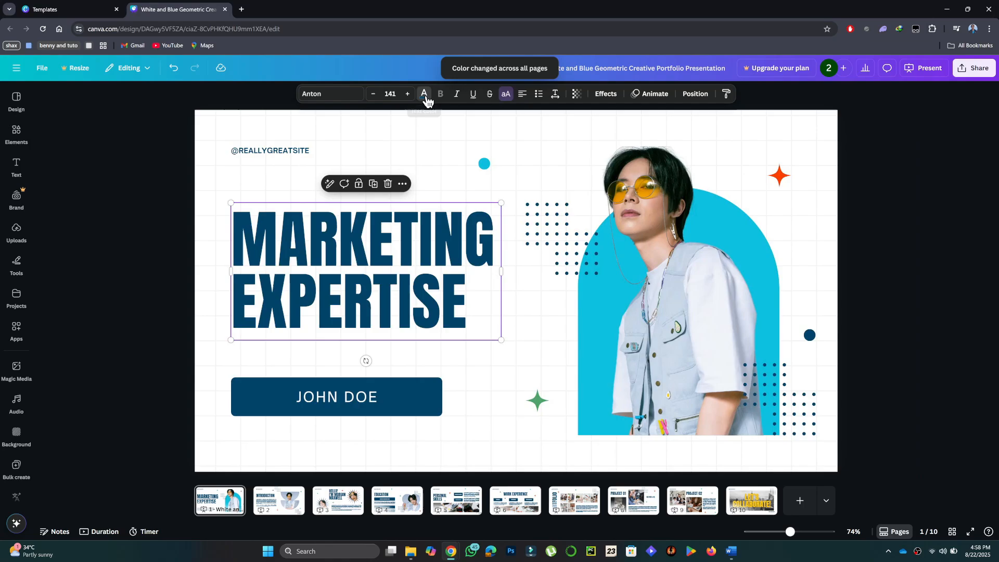
click(425, 95)
click(115, 164)
- Fill the name box below the cover title with the same cyan and deselect everything
click(443, 391)
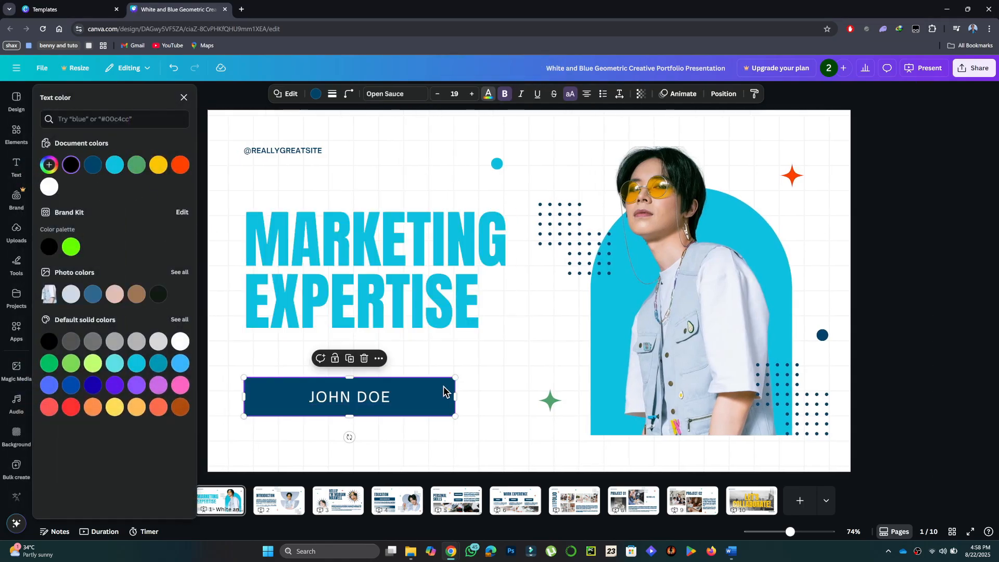
click(116, 164)
click(316, 94)
click(132, 165)
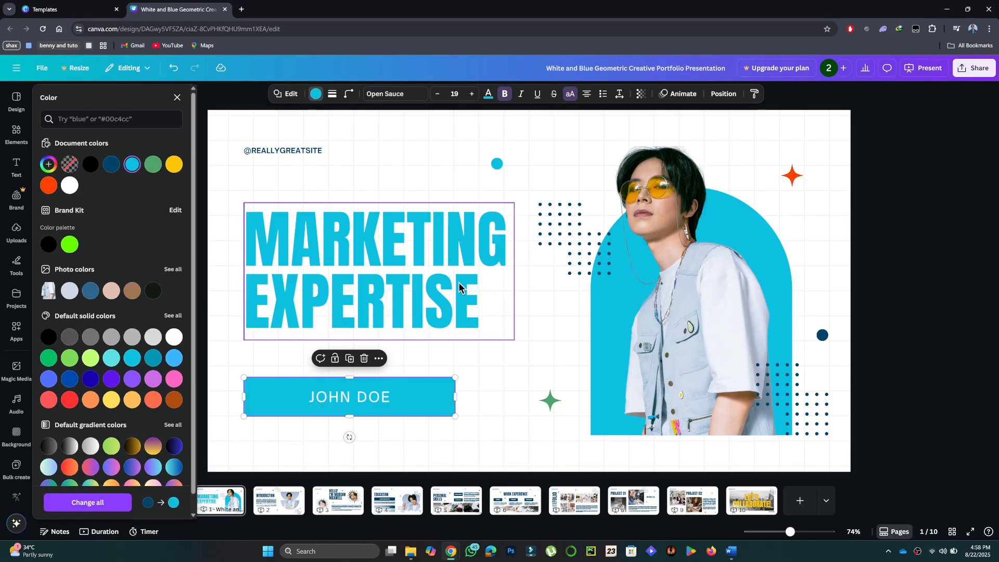
click(791, 176)
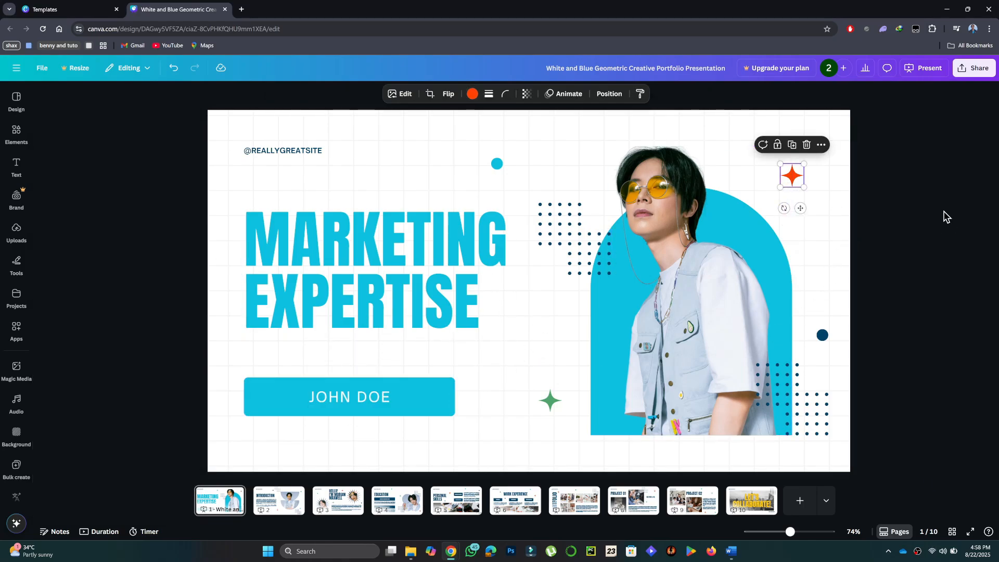
click(952, 306)
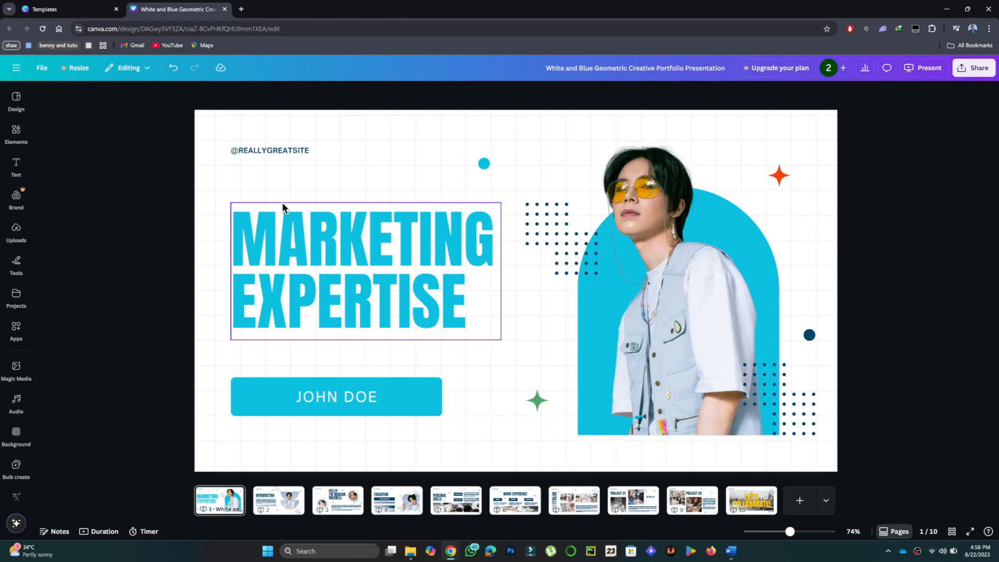
- Switch to File Explorer, create a new folder in Documents, and open it
click(411, 551)
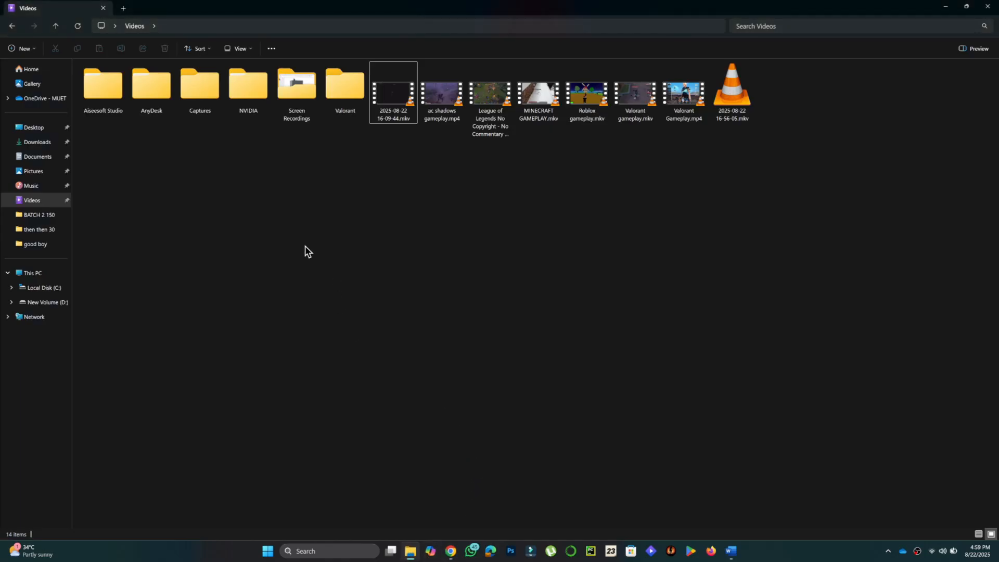
click(36, 156)
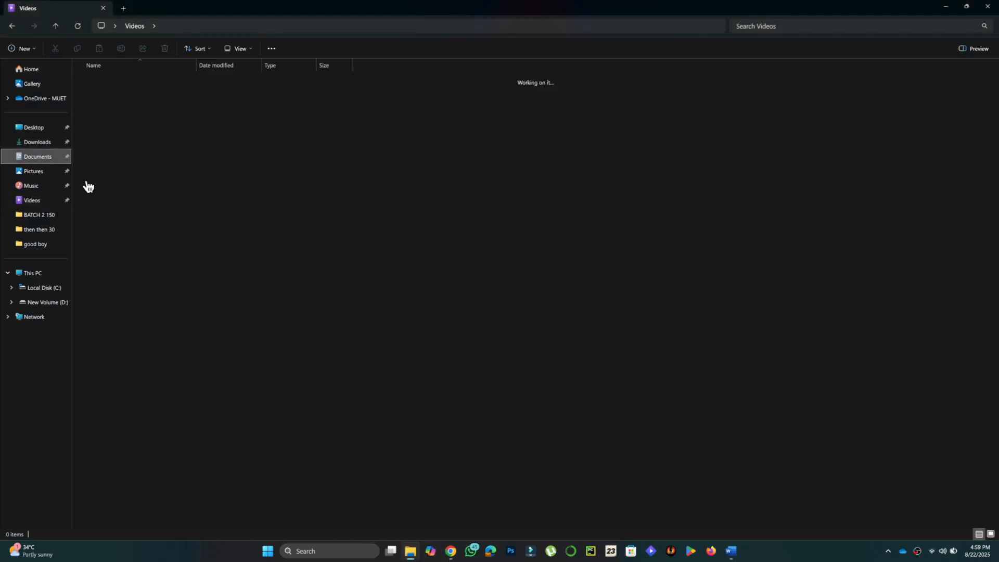
right_click(563, 231)
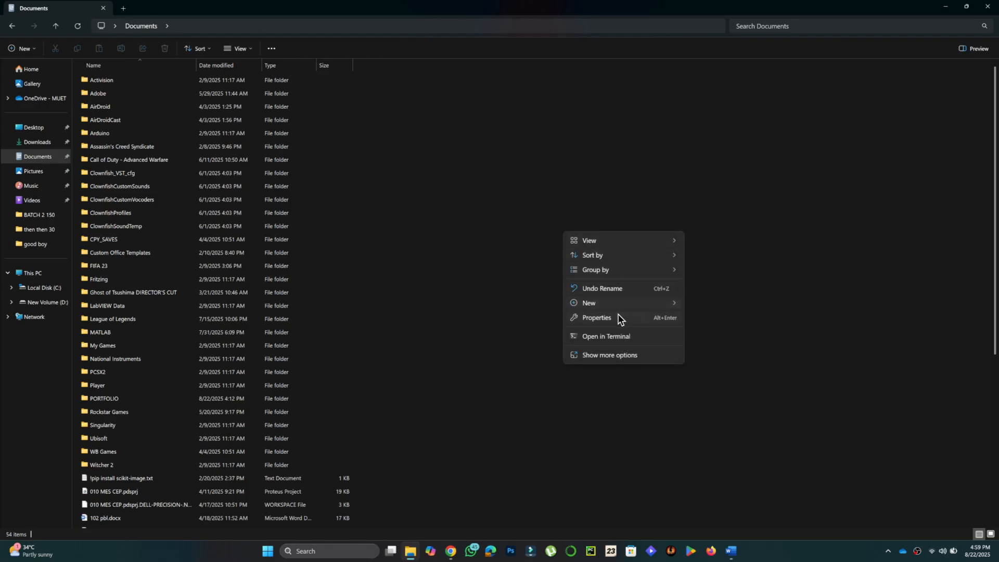
mouse_move(621, 304)
click(706, 300)
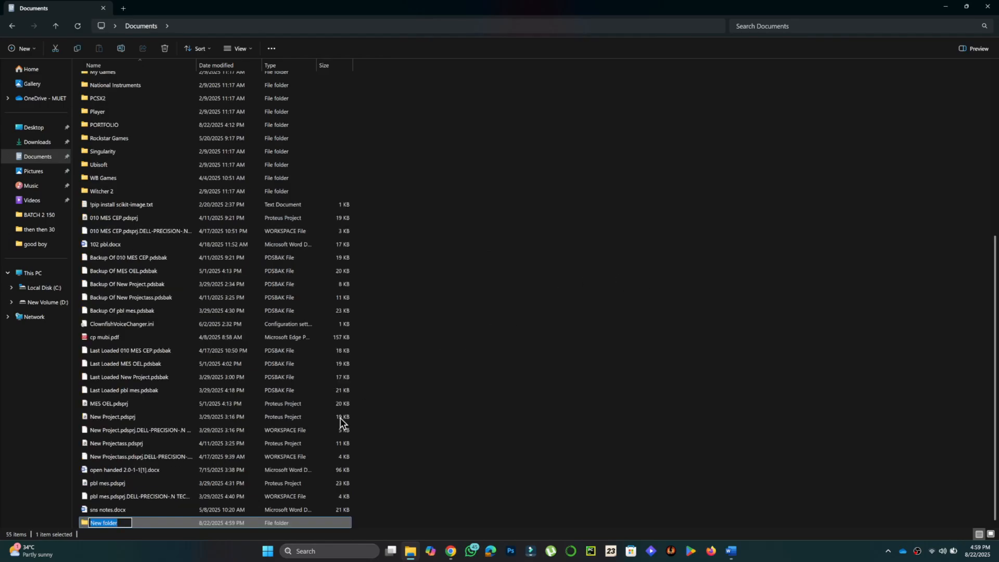
double_click(158, 523)
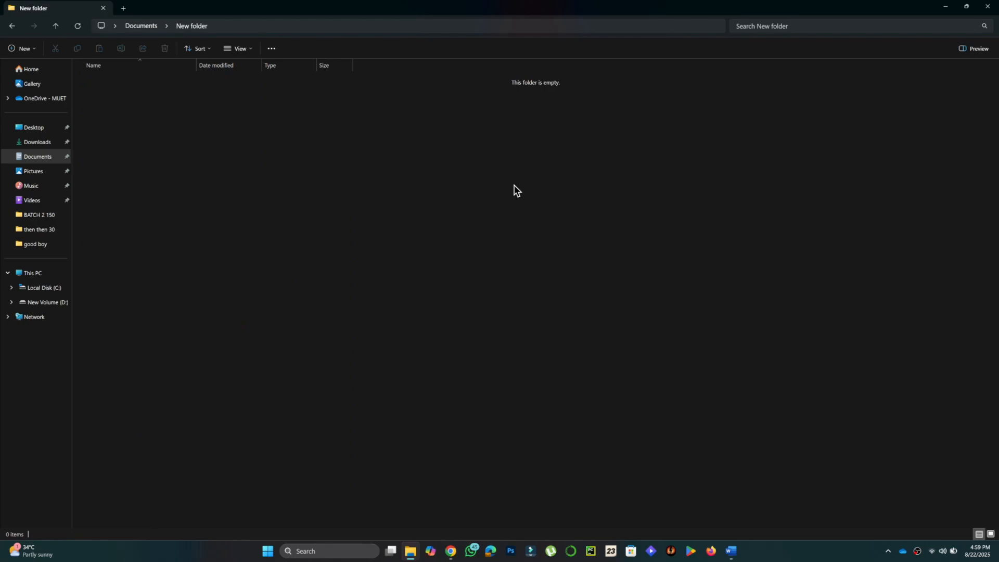
- Switch back to the Canva design in Chrome and bring up the uploaded images, checking the upload folders first
mouse_move(451, 549)
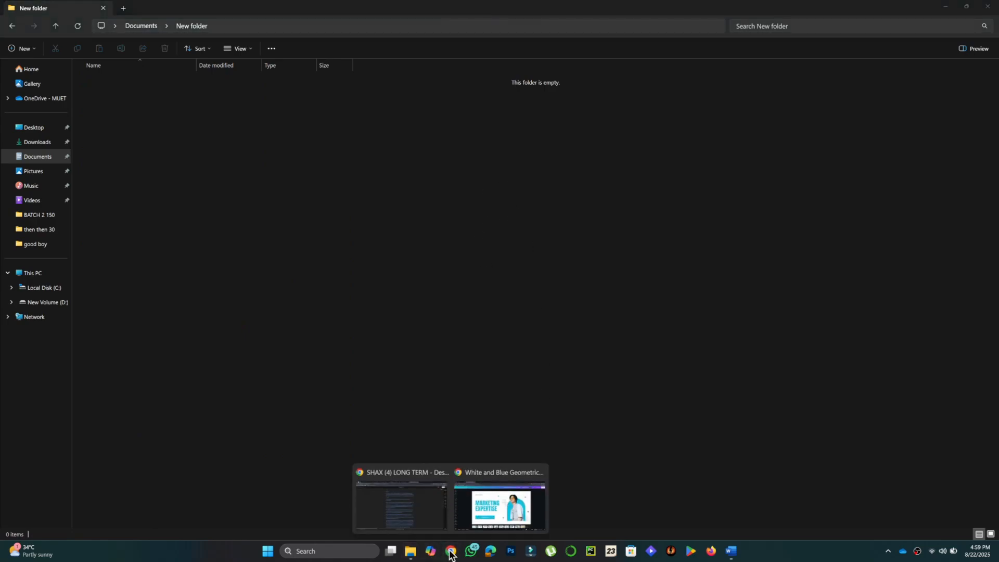
click(499, 502)
click(16, 231)
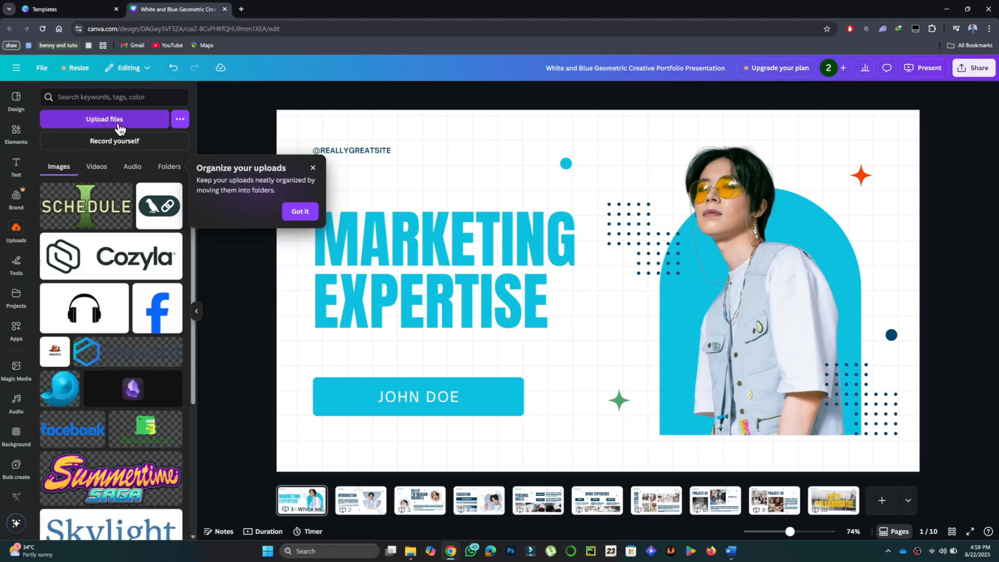
click(170, 167)
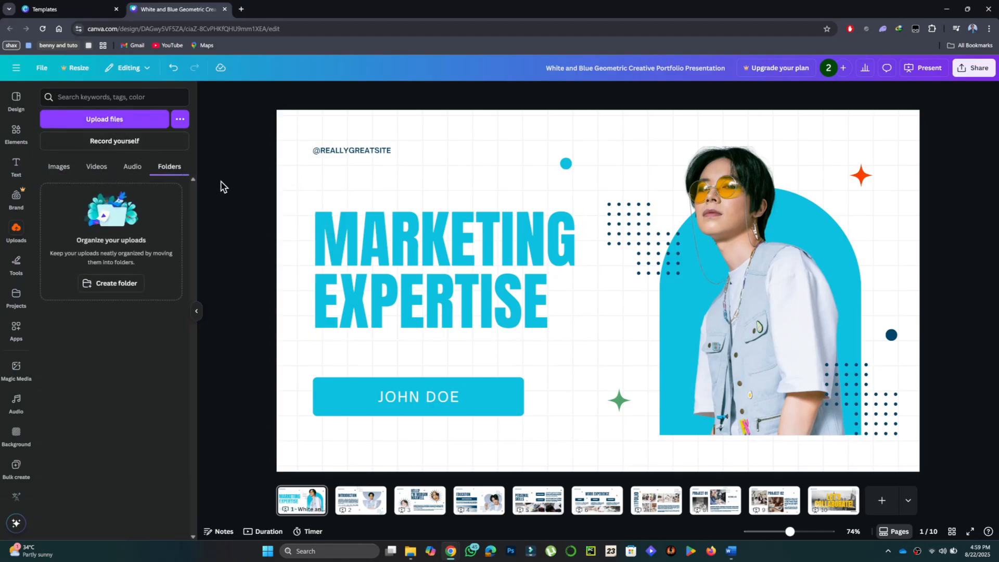
click(59, 167)
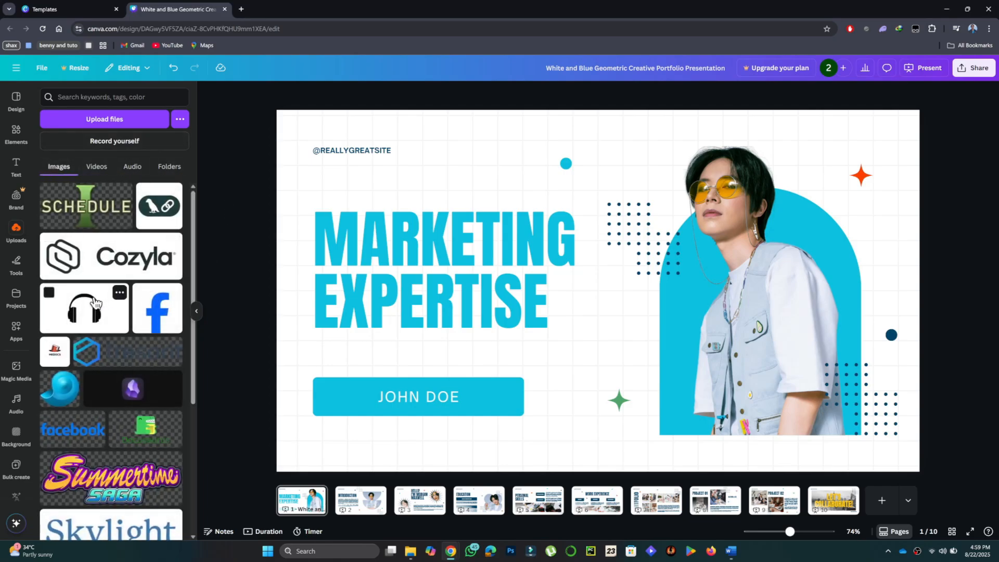
- Delete the portrait photo from the cover and place the uploaded headphones image over the cyan arch
click(754, 213)
key(Delete)
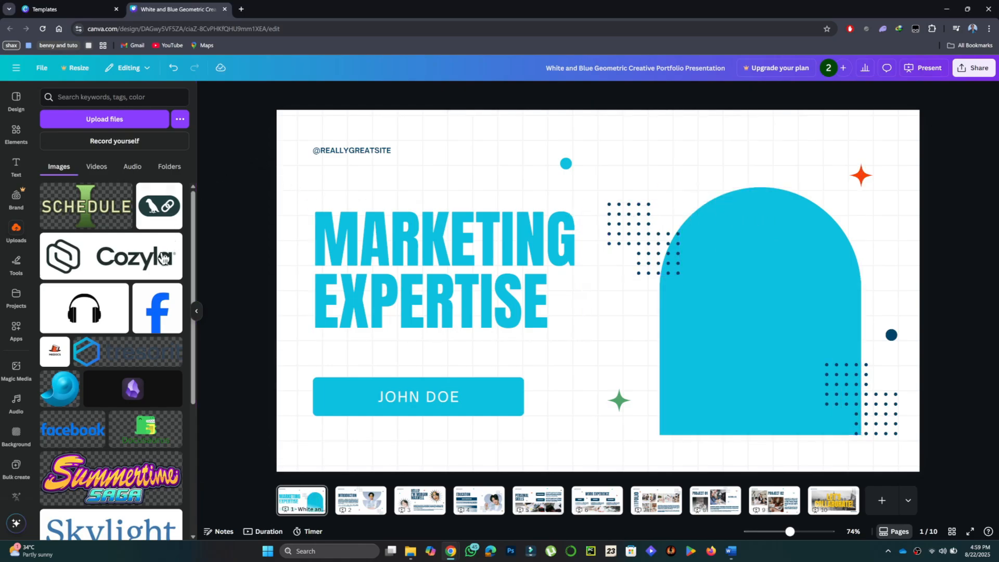
drag(85, 319, 626, 245)
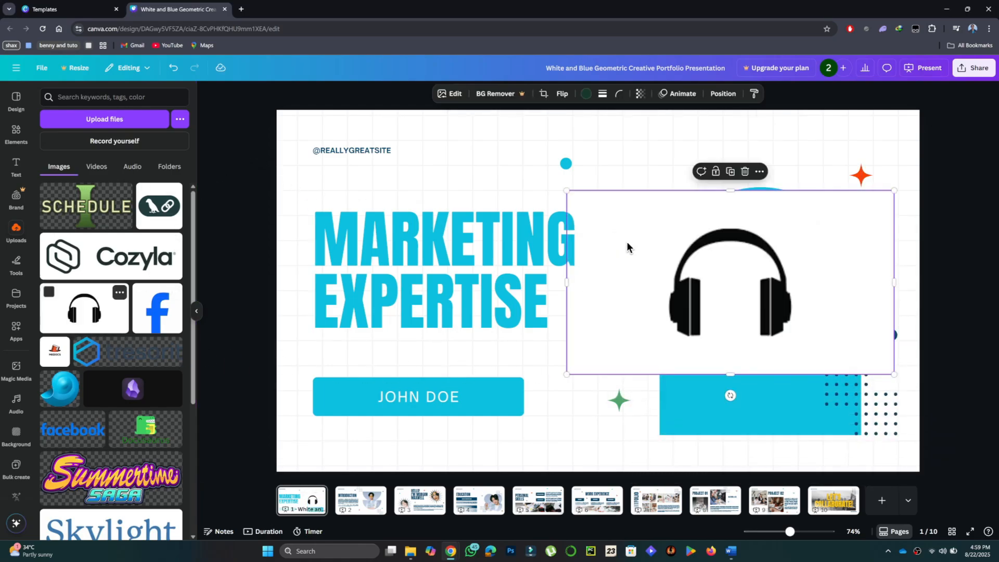
drag(738, 277, 763, 294)
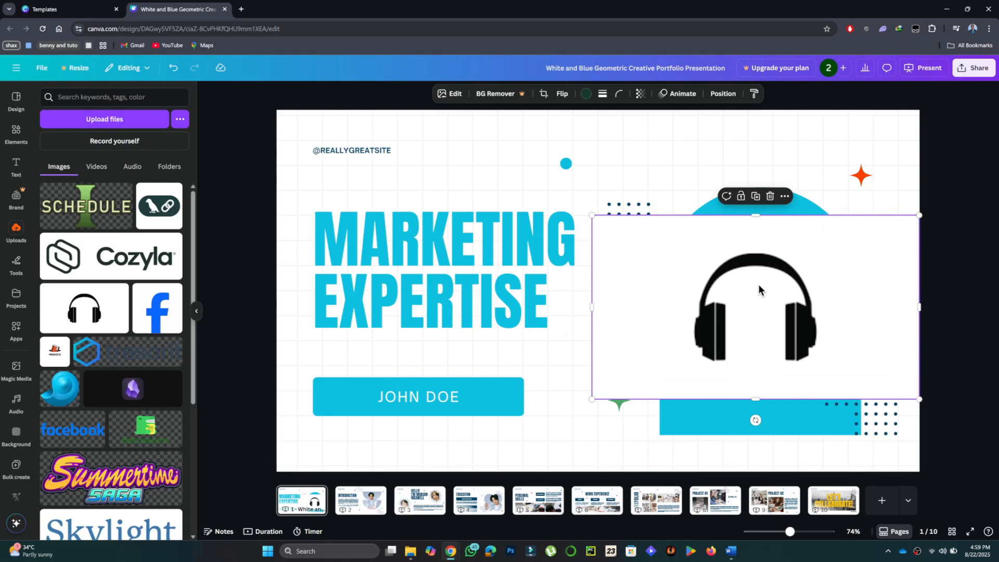
click(241, 195)
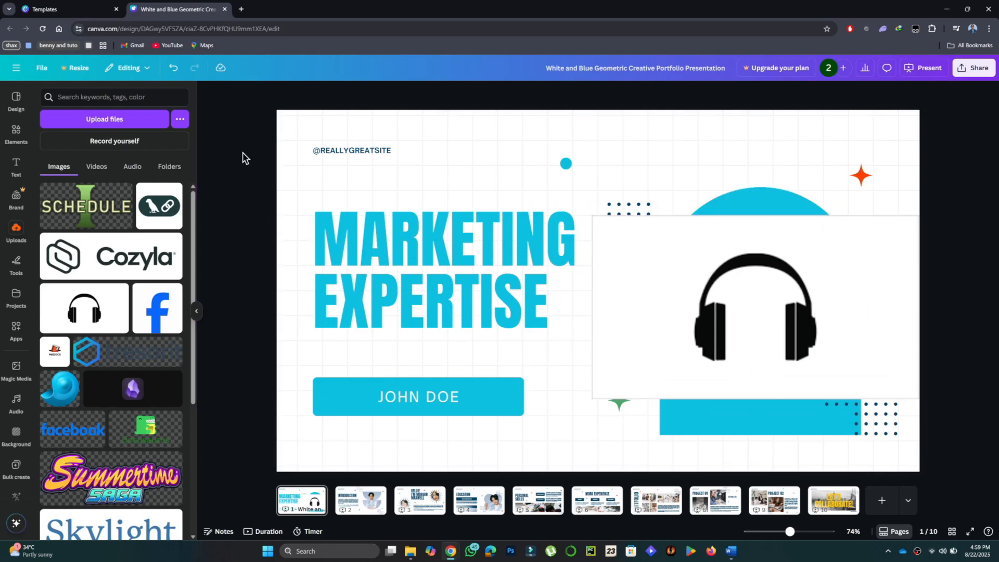
click(196, 311)
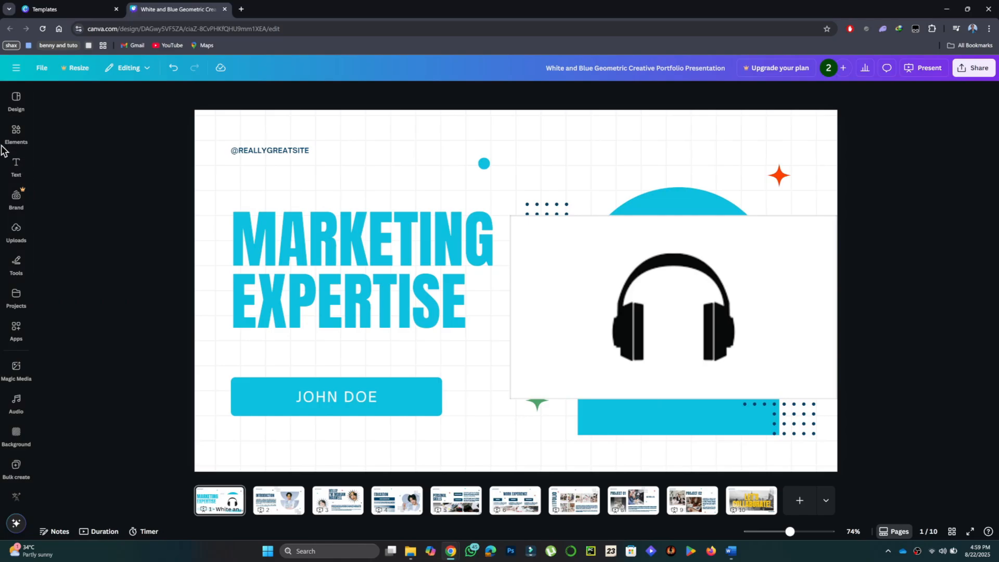
- Add a dark blue rounded square behind the "MARKETING EXPERTISE" title and resize it to frame both lines
mouse_move(31, 180)
click(16, 133)
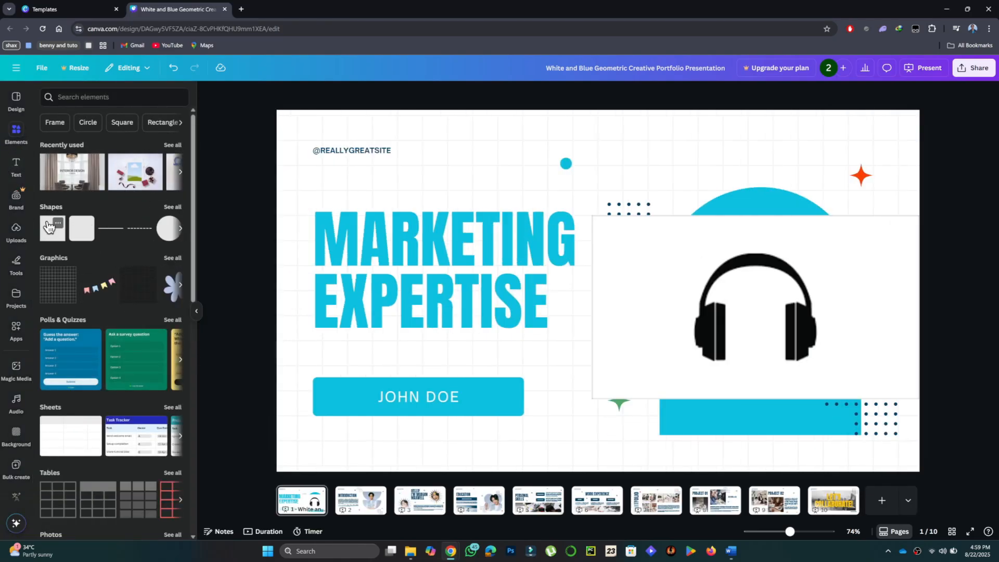
drag(50, 233, 542, 313)
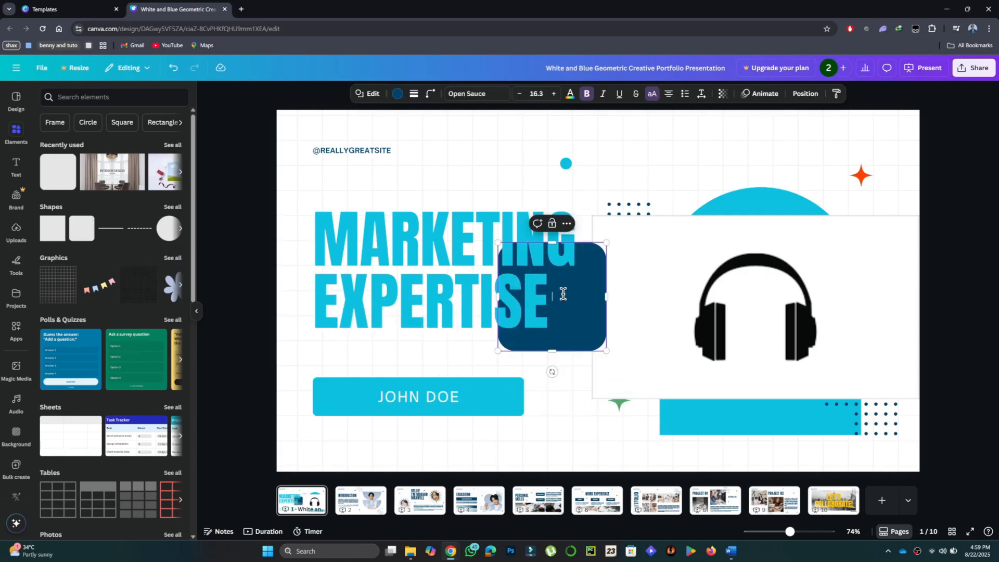
click(582, 365)
click(573, 312)
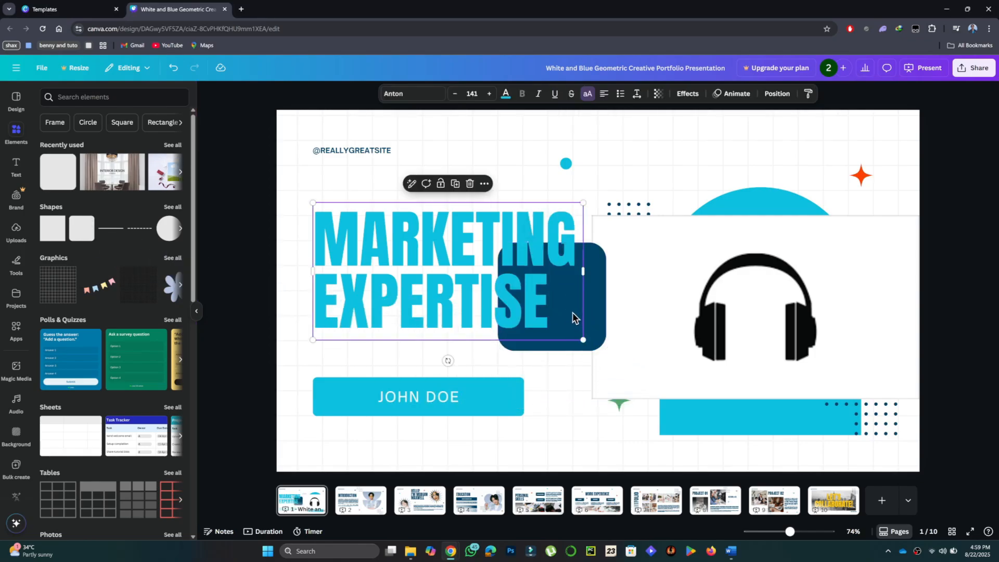
drag(594, 304, 578, 274)
drag(441, 324, 443, 341)
drag(440, 210, 441, 197)
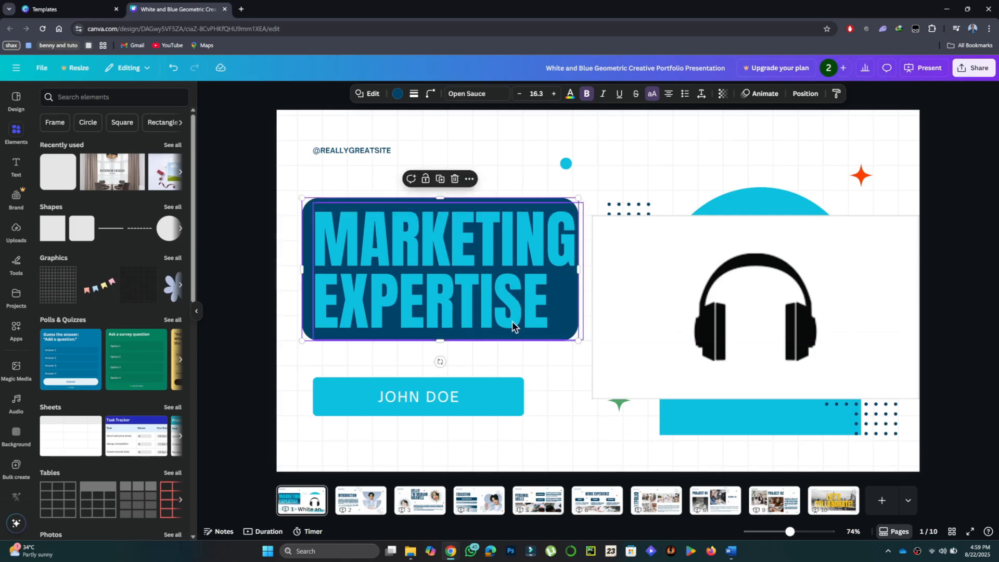
click(541, 370)
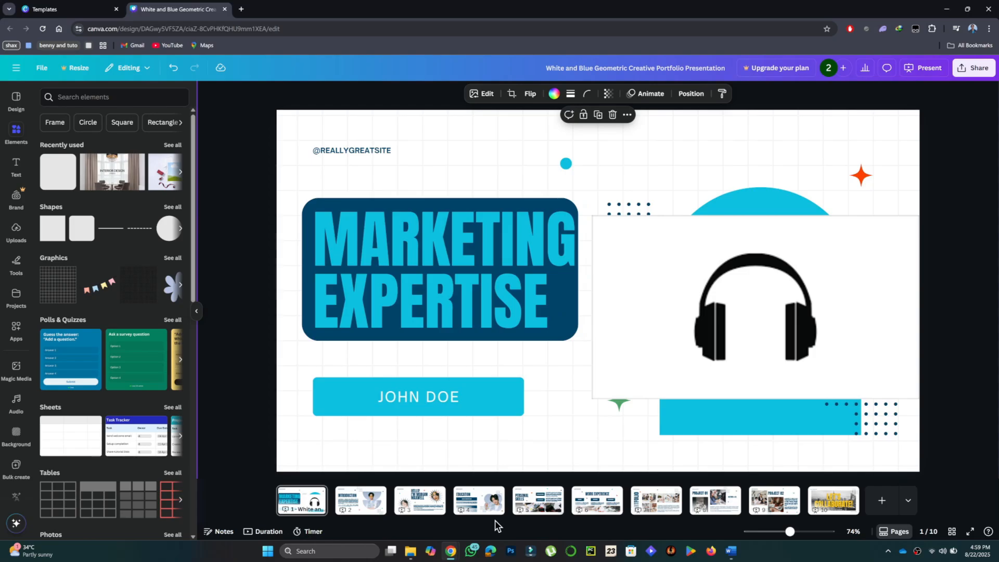
- Add a page at the end of the presentation and apply the template's Introduction layout to it
right_click(302, 500)
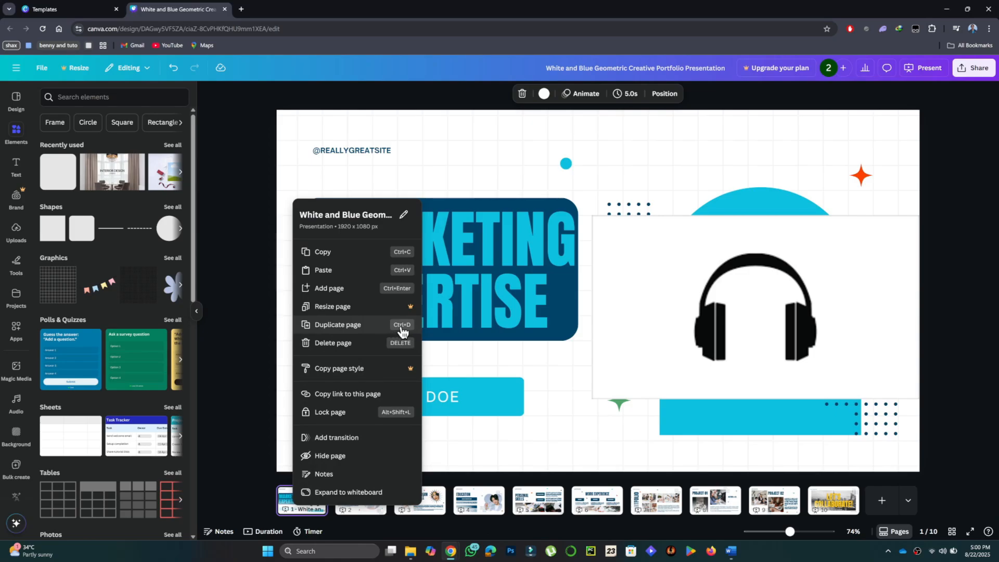
click(523, 451)
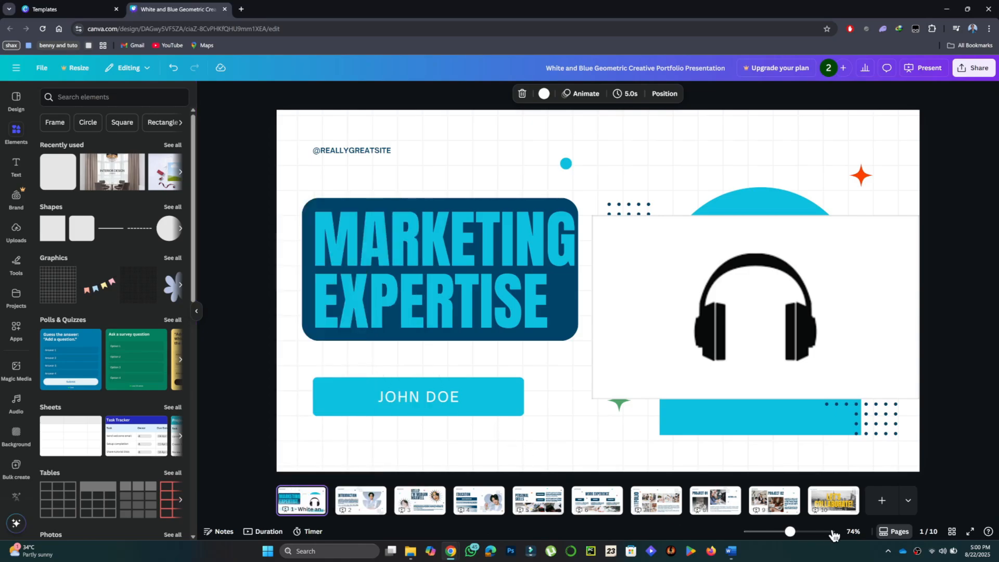
click(880, 504)
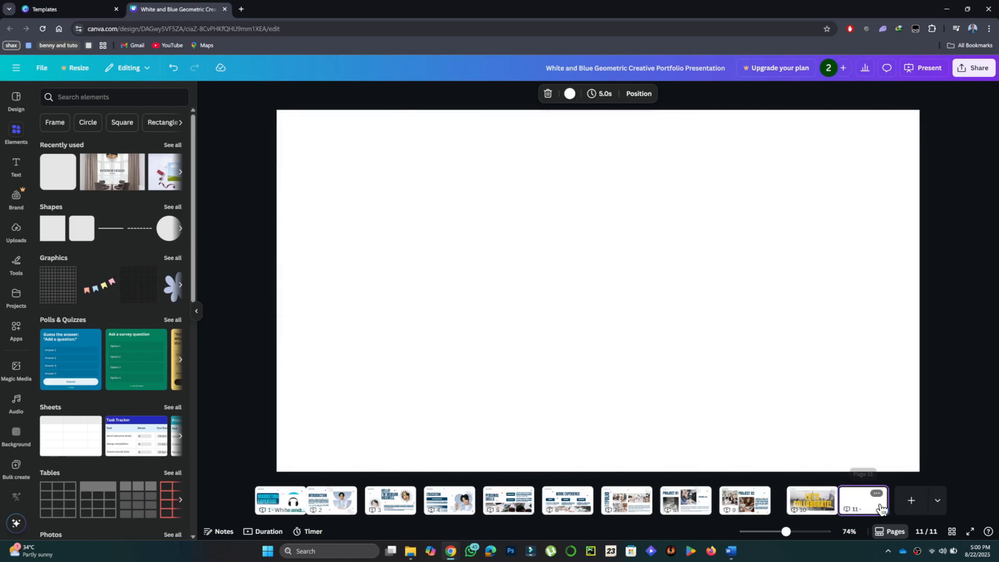
click(16, 101)
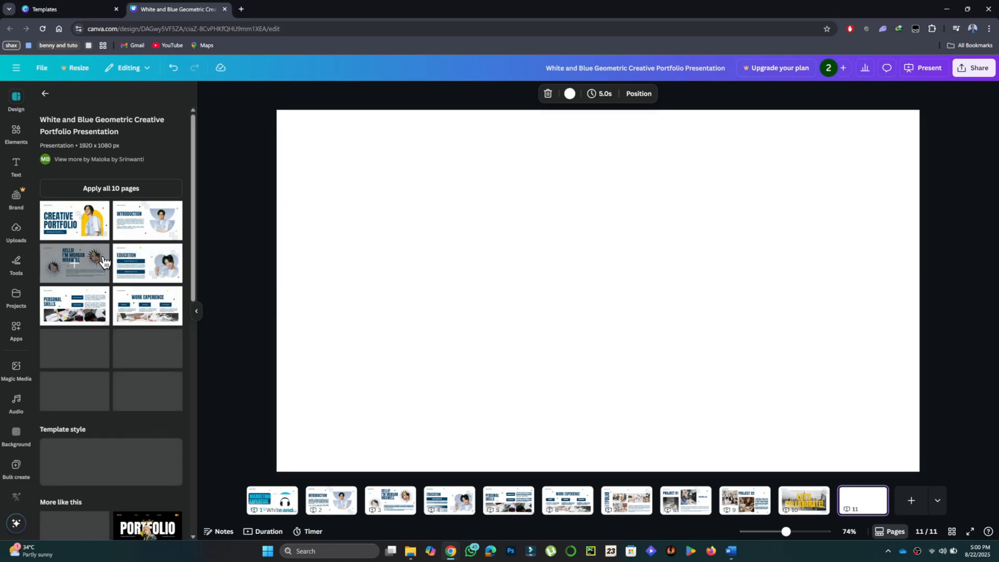
click(136, 231)
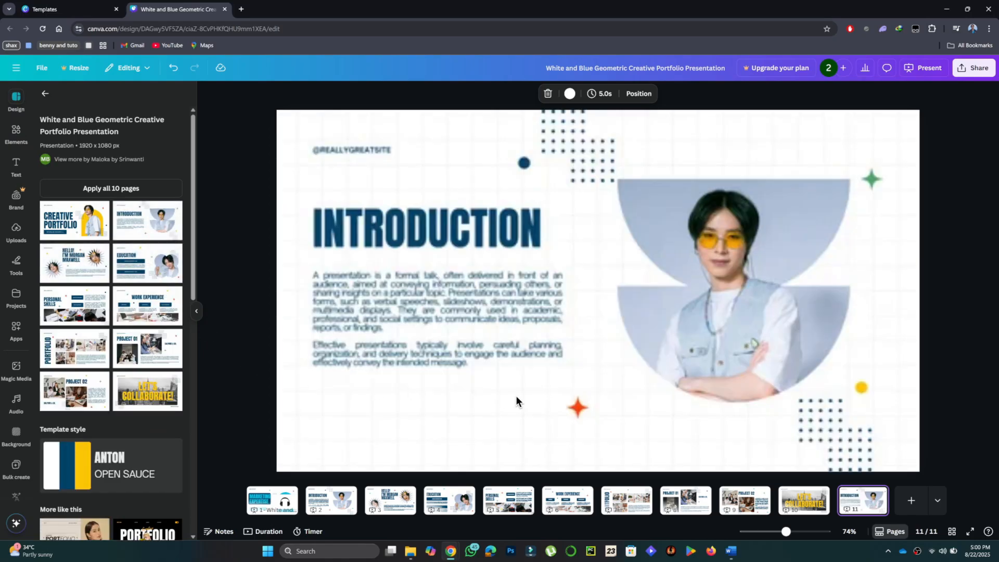
- Replace the "INTRODUCTION" heading on page 11 with "ABOUT ME" and add a blank page after it
click(453, 222)
click(453, 222)
text(A)
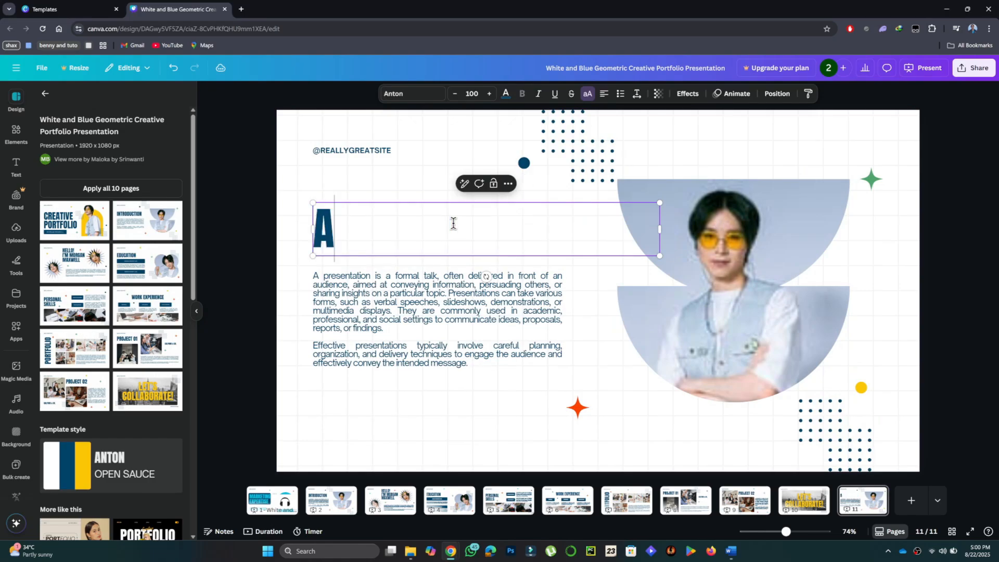
text(BOUT ME)
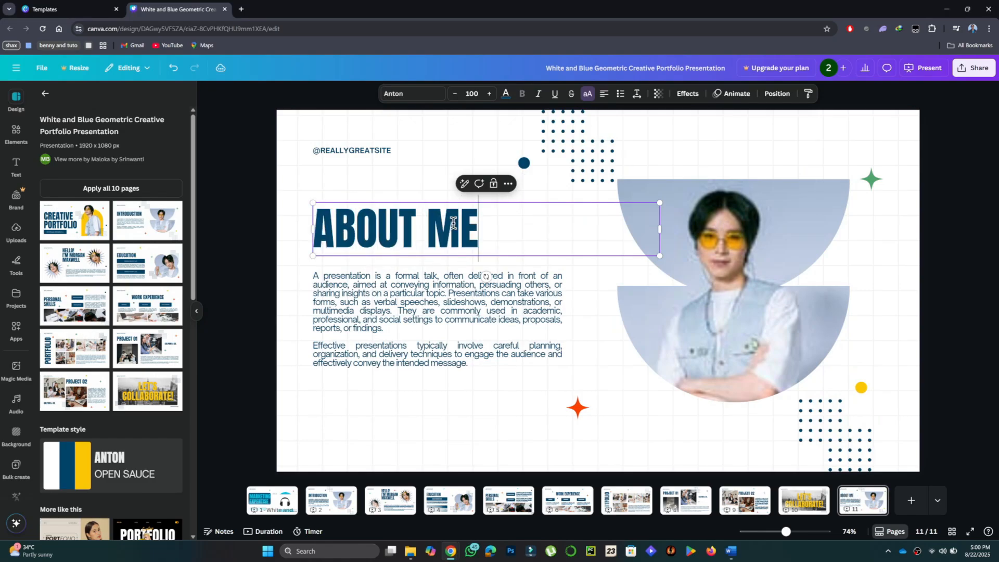
click(595, 424)
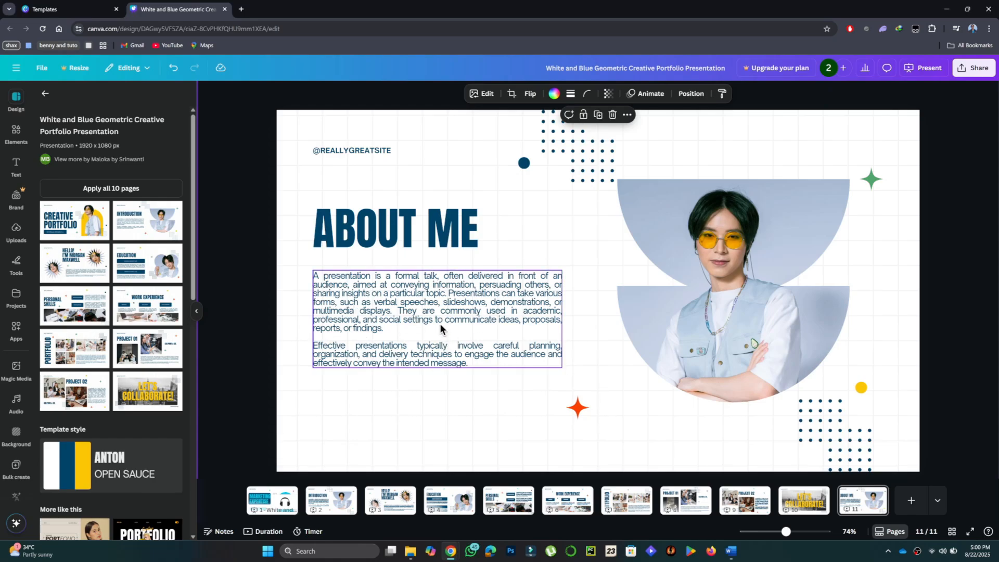
click(426, 331)
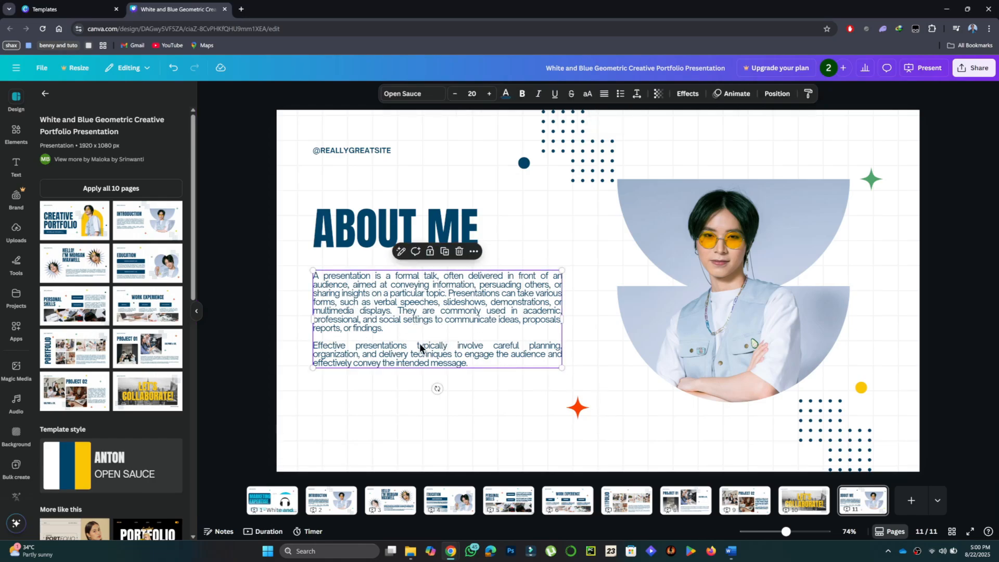
click(523, 418)
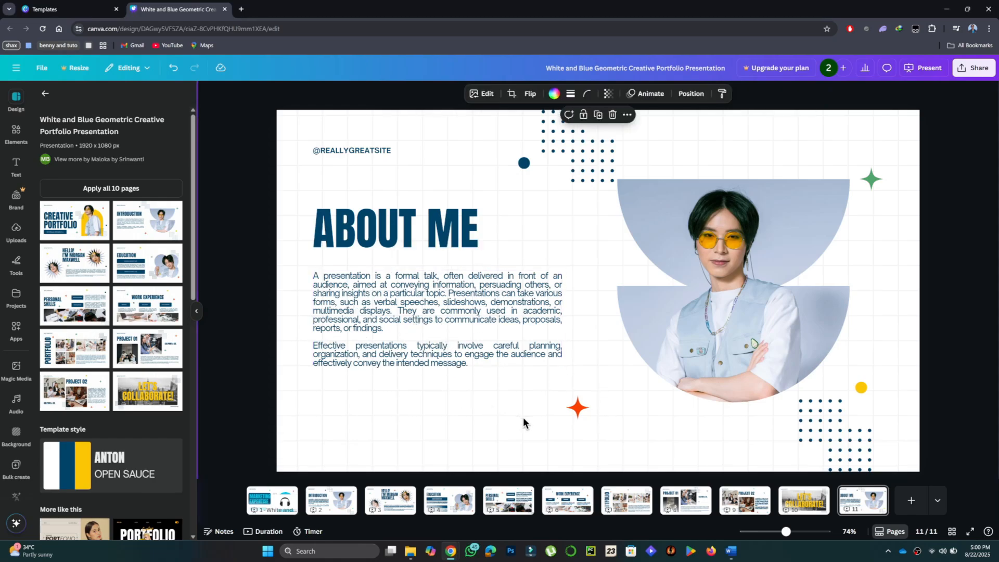
click(911, 500)
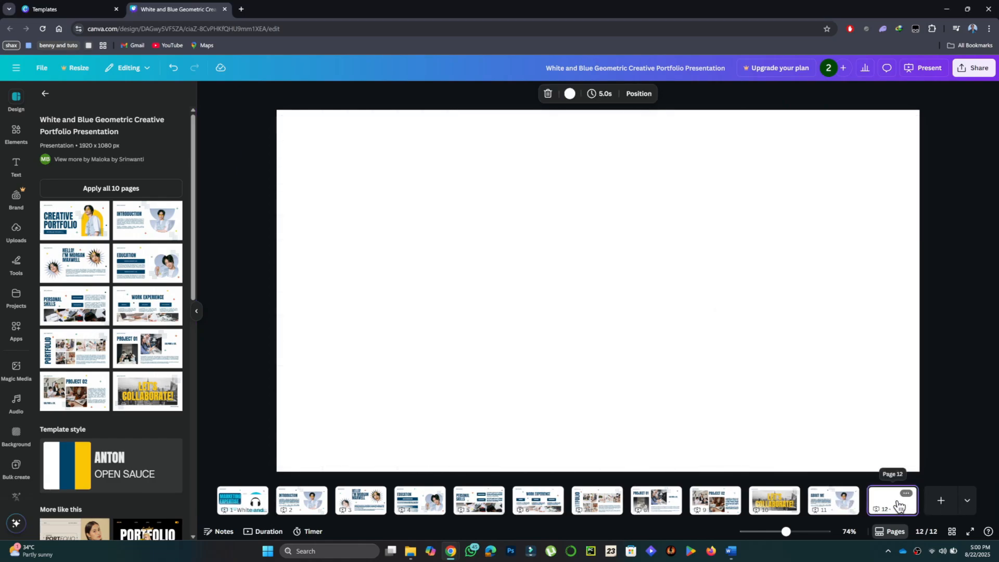
- Replace the whole heading on page 3 with "WORKS" and "BEST WORKS" on two lines
click(361, 500)
click(561, 182)
double_click(560, 180)
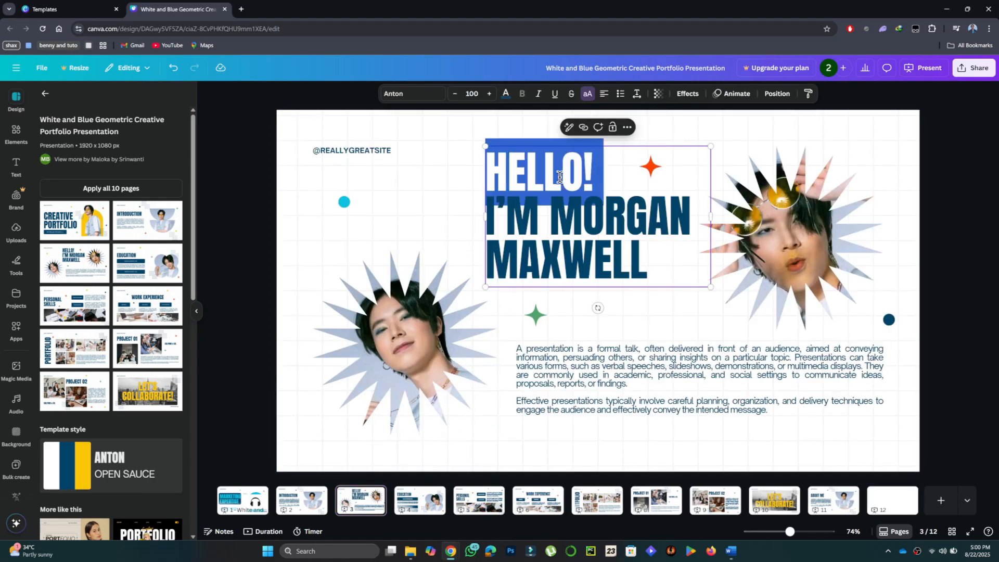
key(ctrl+a)
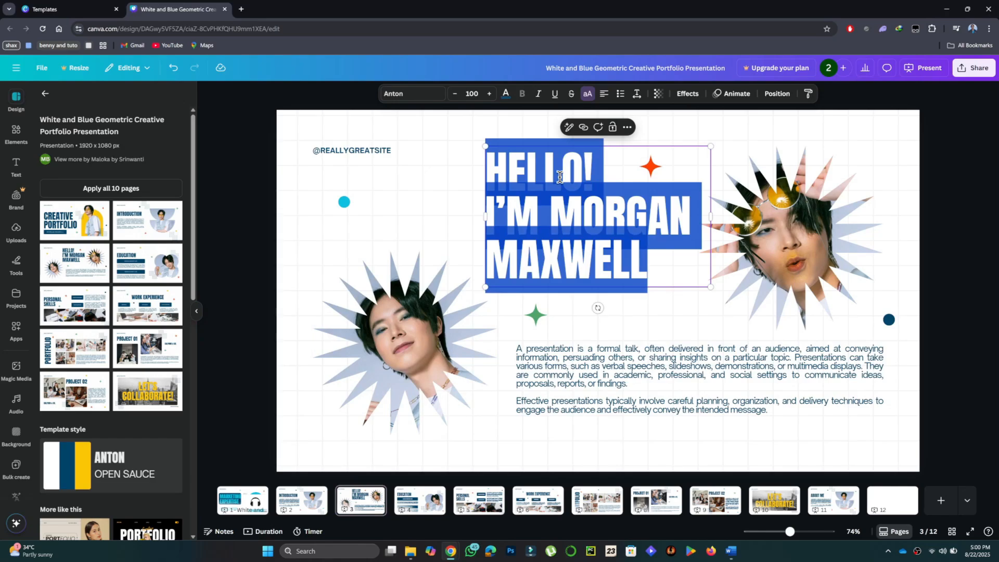
text(WORKS)
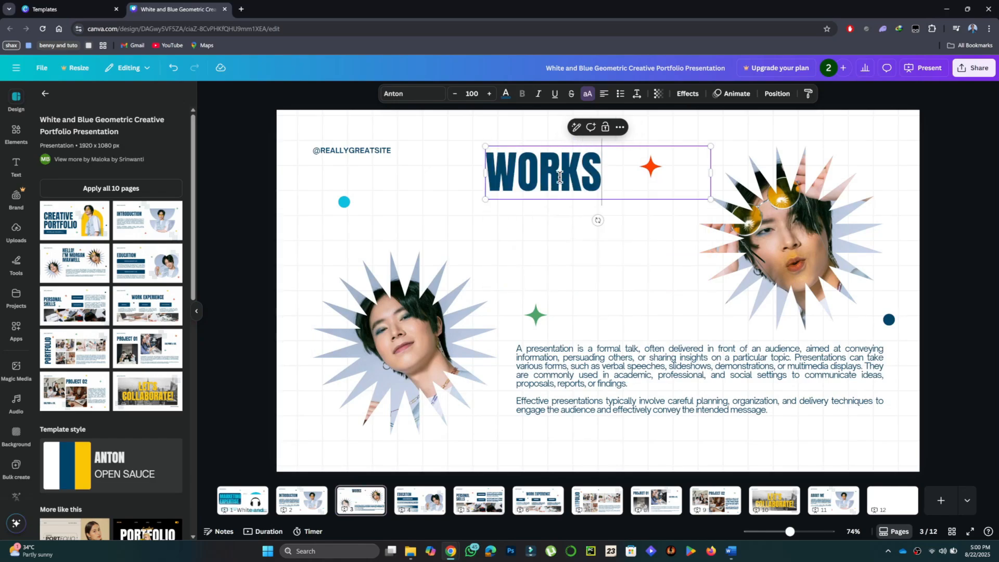
key(Return)
text(BES)
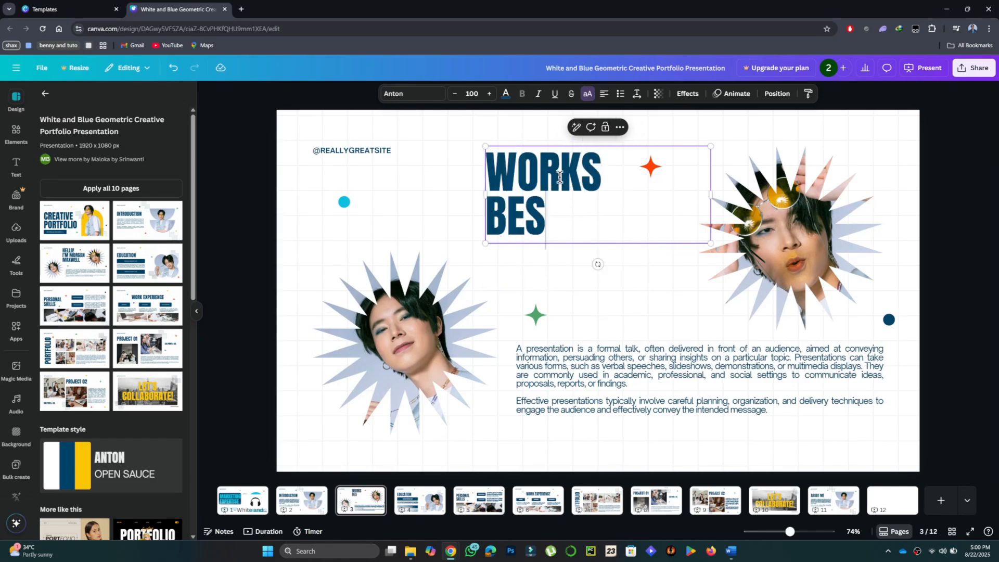
text(T WORKS)
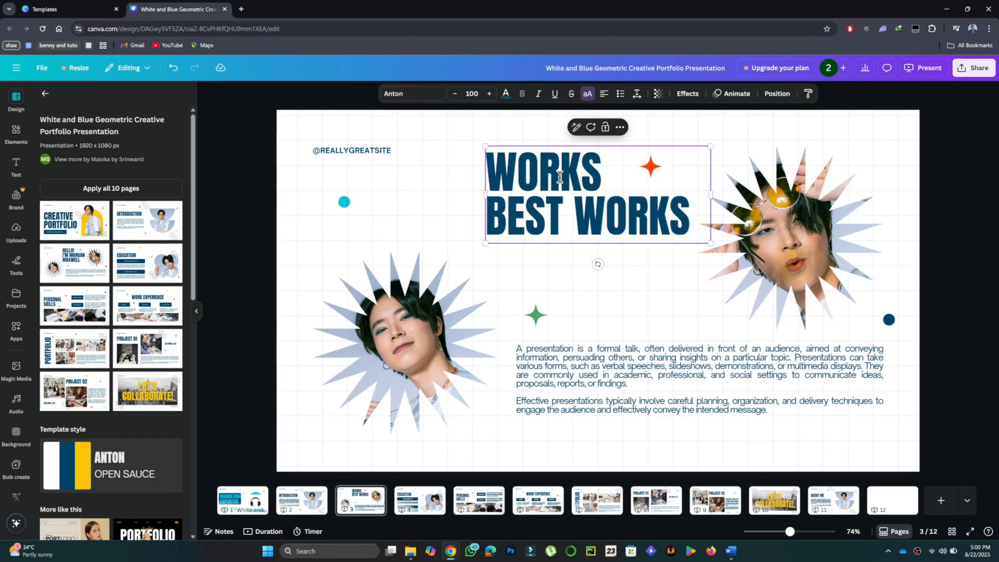
- Add a comma after "WORKS" in the first line of the heading on page 3
click(611, 167)
text(,)
click(852, 226)
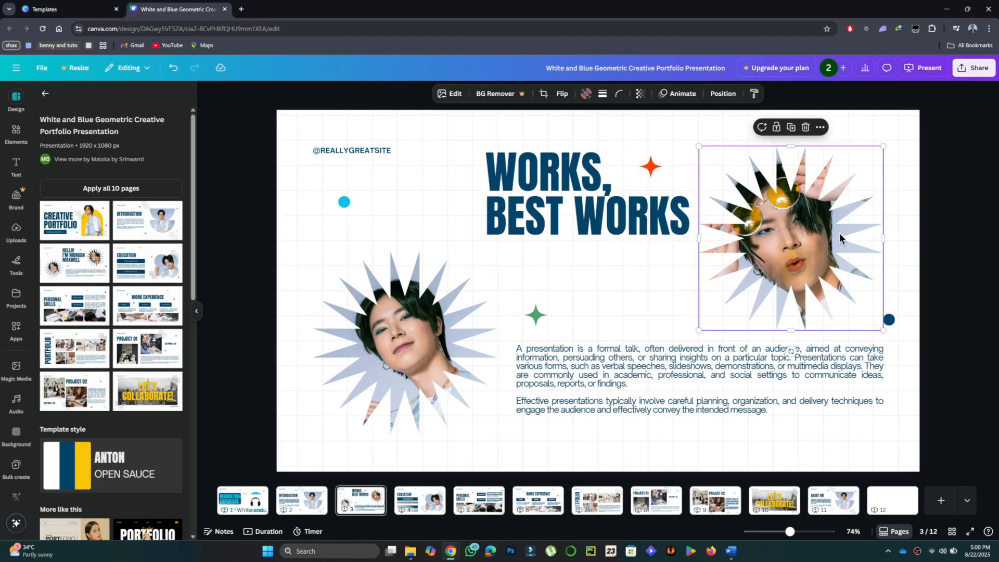
click(396, 348)
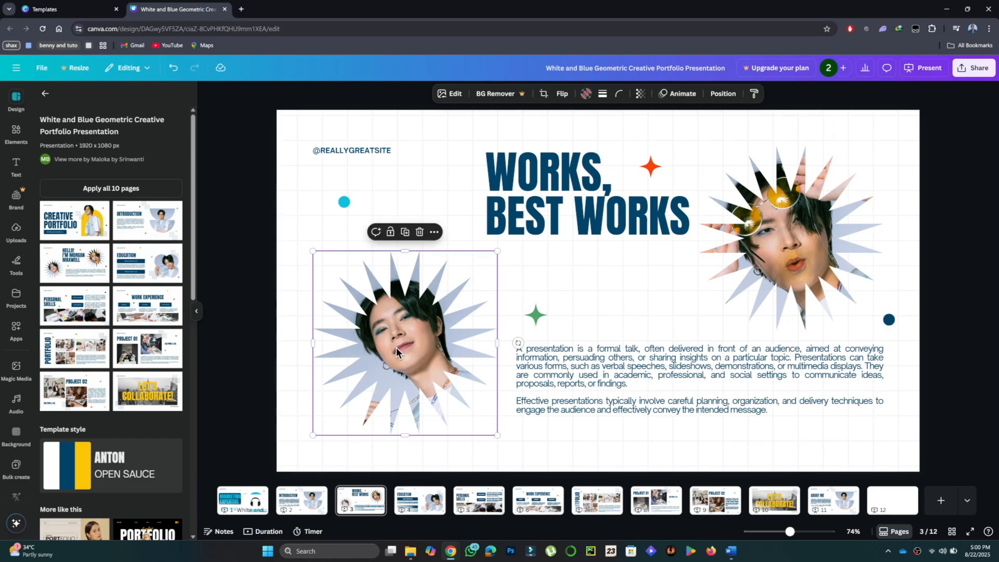
click(645, 287)
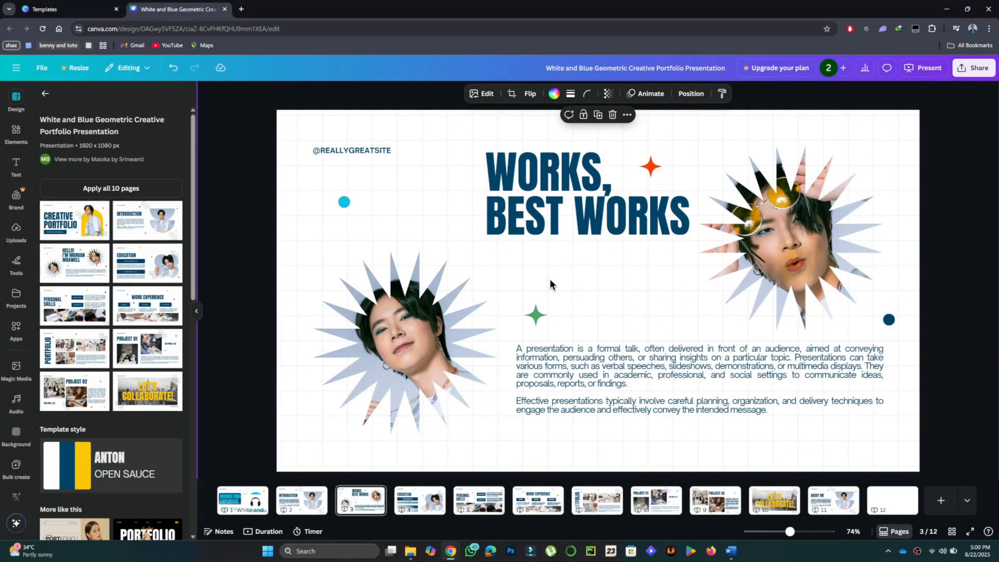
- Replace the "EDUCATION" heading on page 4 with "PROJECTS"
click(419, 500)
click(438, 229)
click(437, 221)
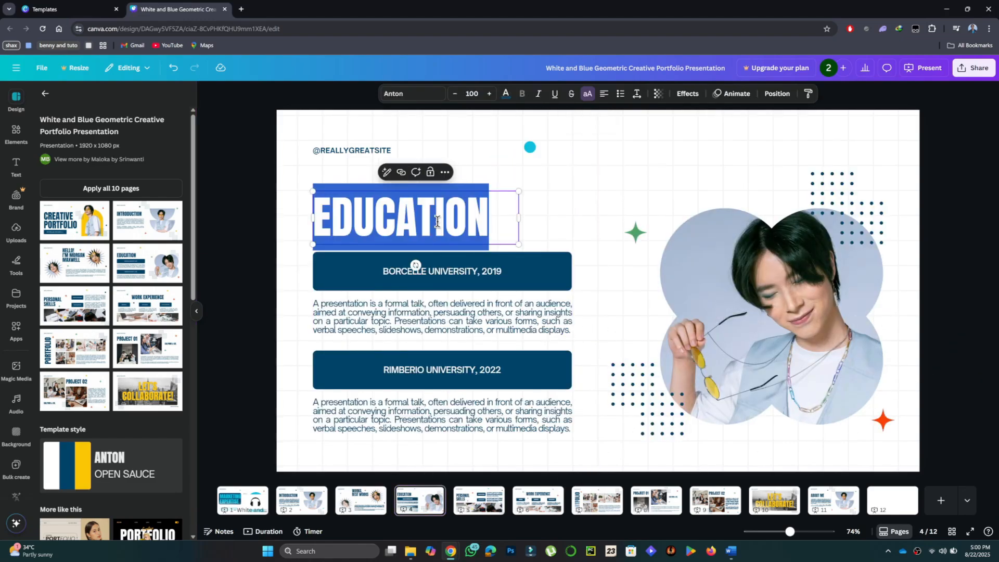
text(PROJECT)
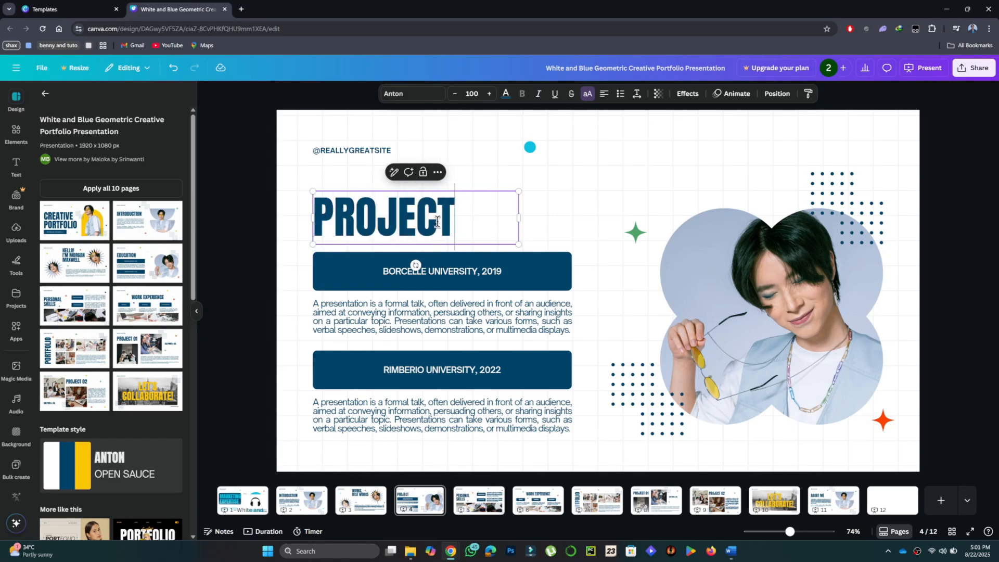
text(S)
click(627, 174)
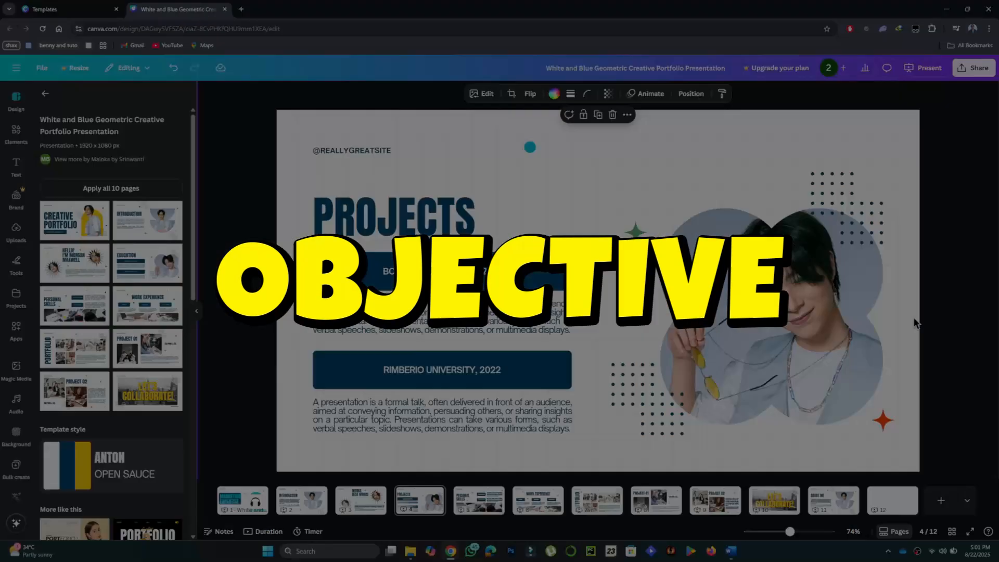
- Leave the current template's details and collapse the design side panel
click(244, 108)
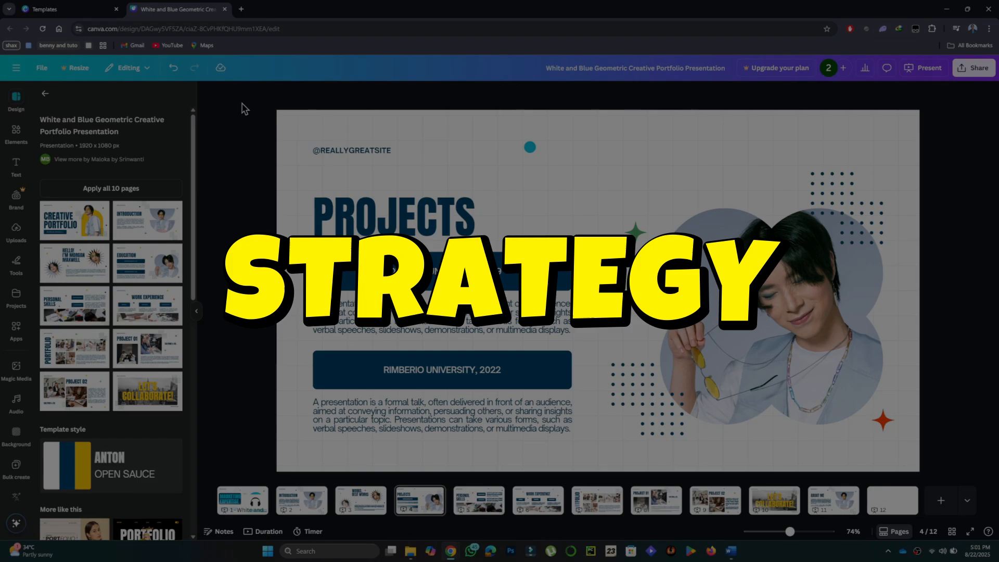
click(45, 93)
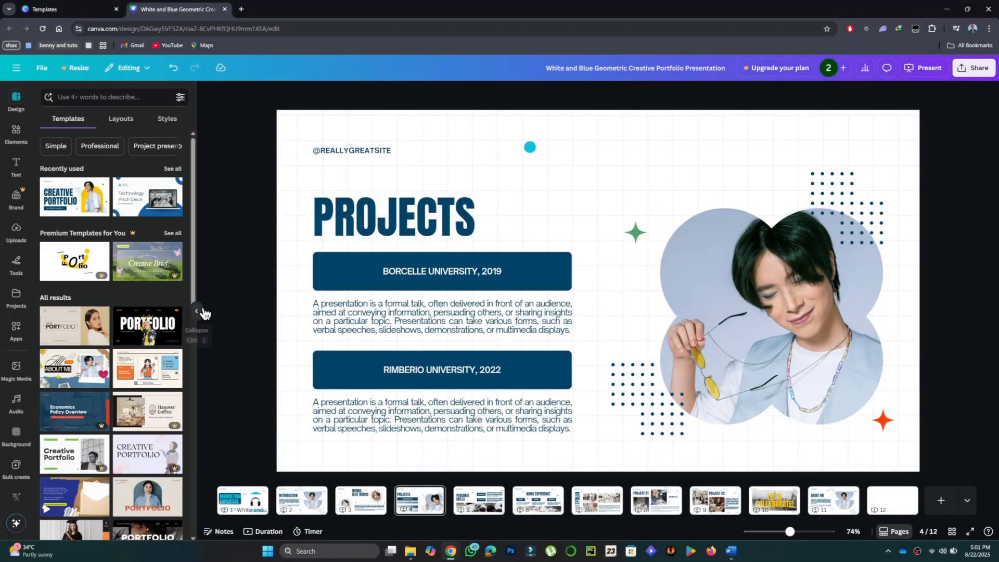
click(197, 312)
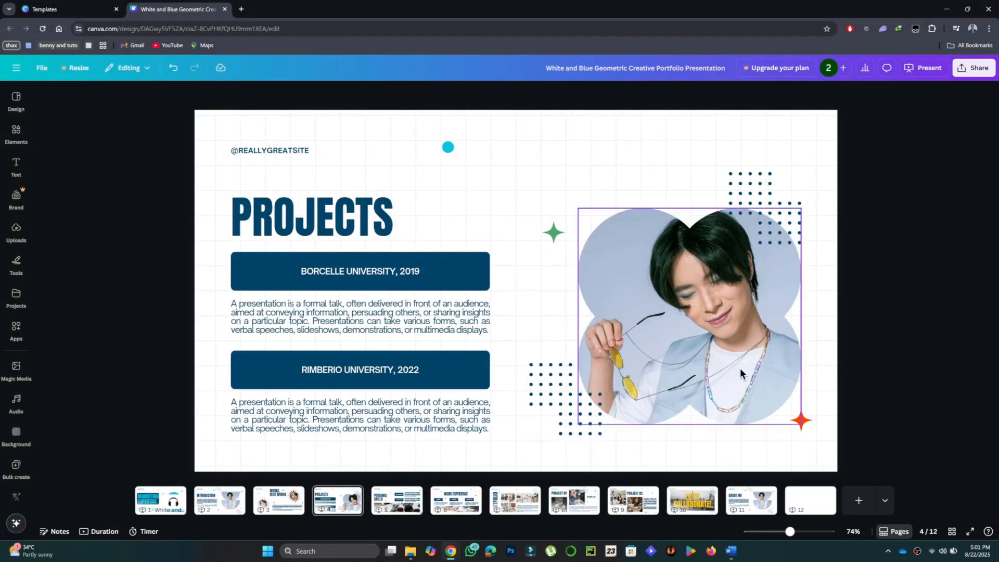
- Replace the whole "PERSONAL SKILLS" heading on page 5 with "CONTACTS"
click(398, 502)
click(335, 235)
click(332, 231)
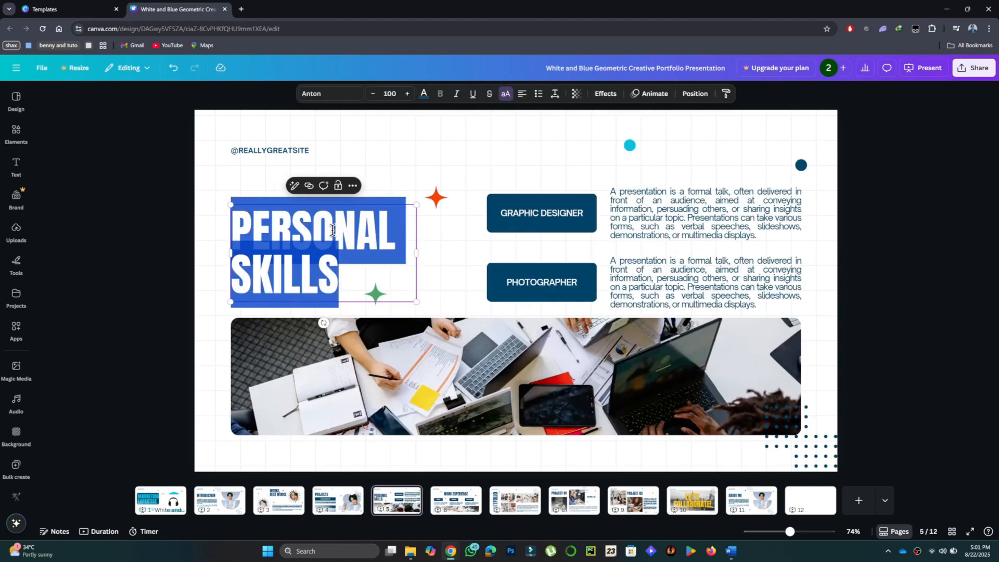
text(CONTA)
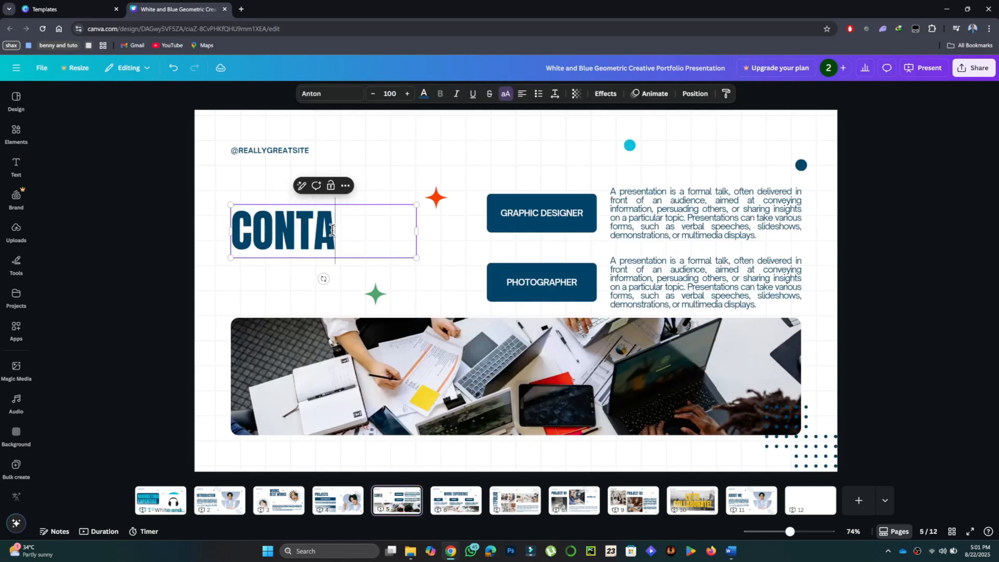
text(CTS)
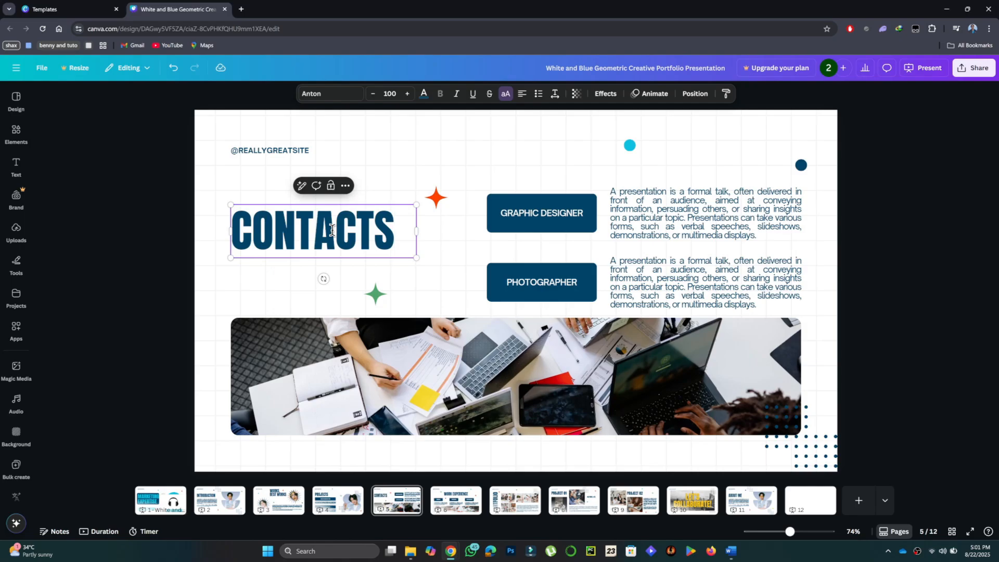
click(544, 213)
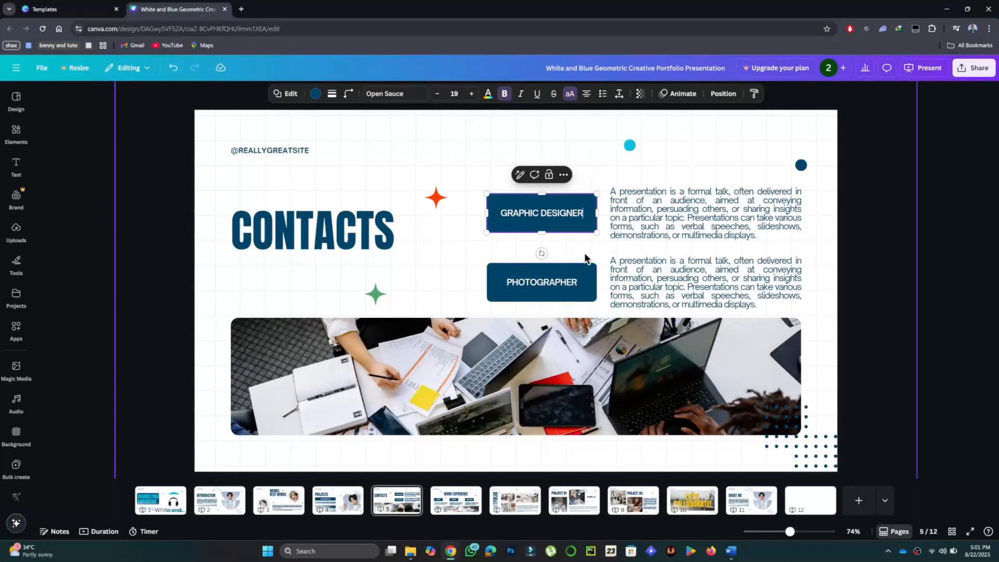
click(554, 281)
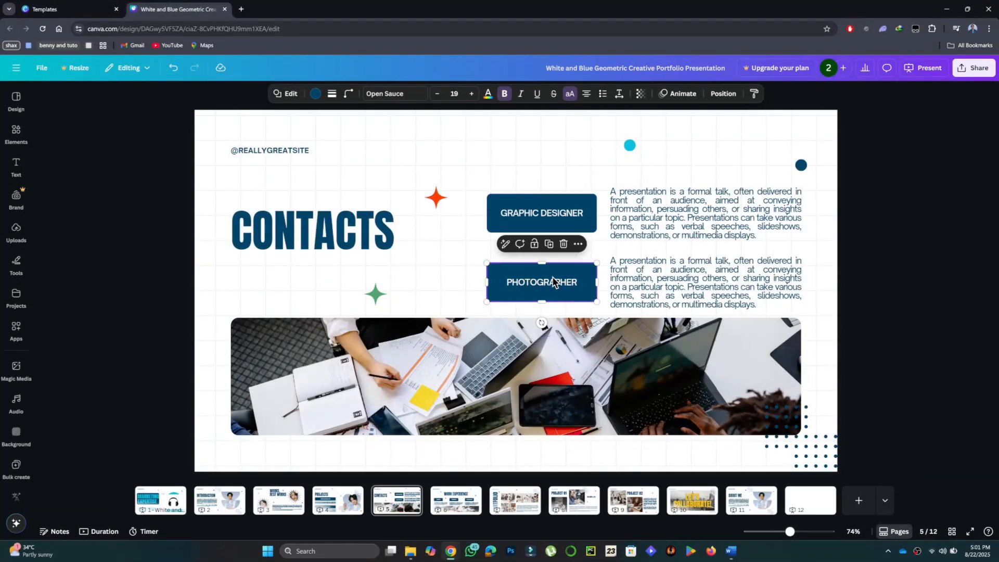